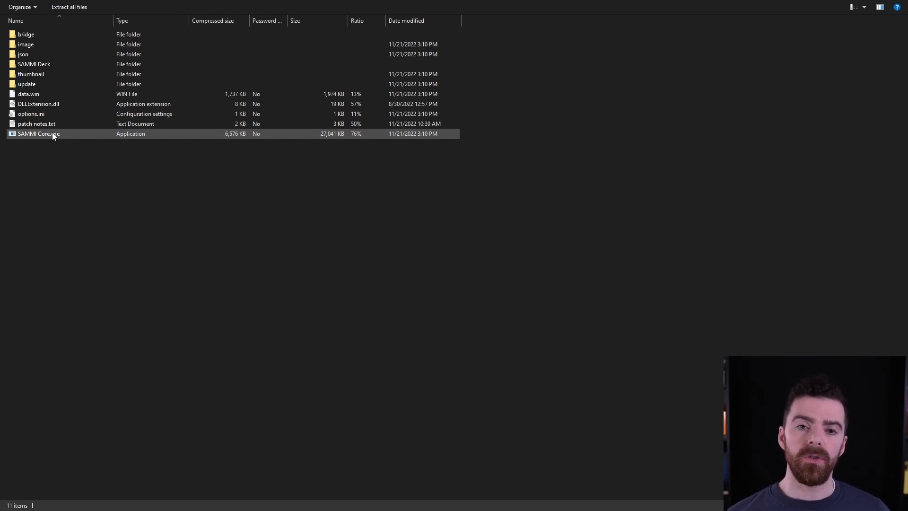
- Launch SAMMI Core from the extracted files and open the WebSockets server settings in OBS
double_click(44, 131)
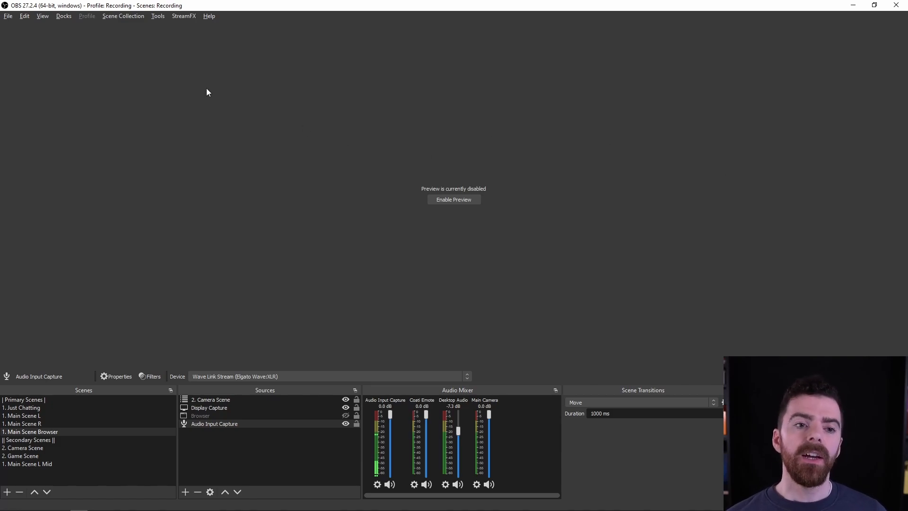
click(158, 16)
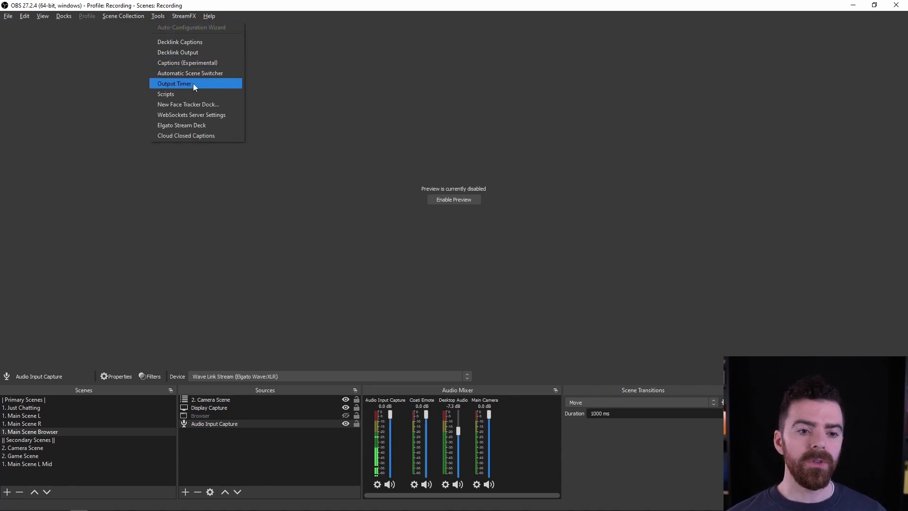
click(213, 116)
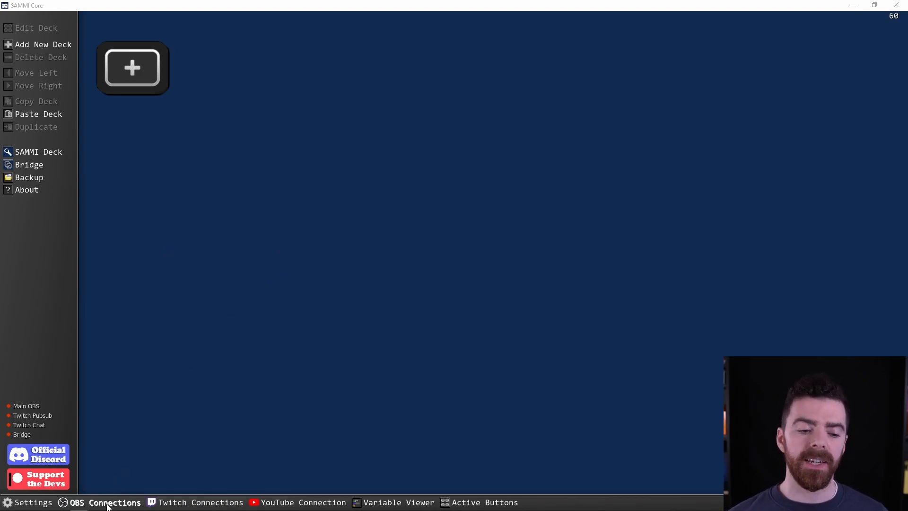
- In SAMMI Core, set the protocol of the Main OBS connection to Auto Detect
click(108, 505)
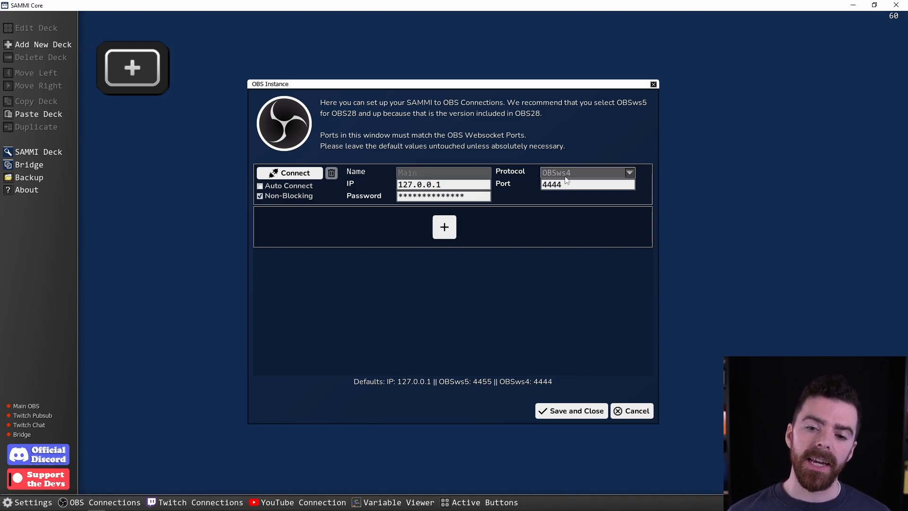
click(557, 177)
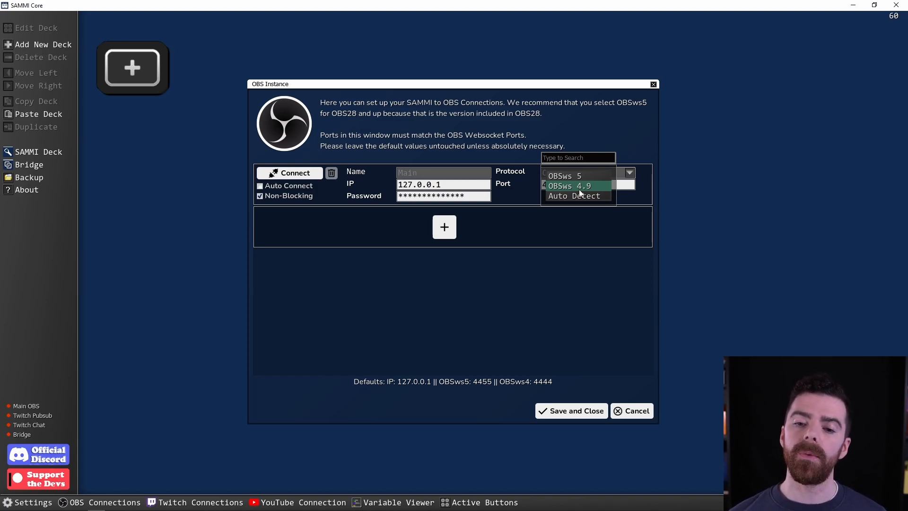
click(573, 203)
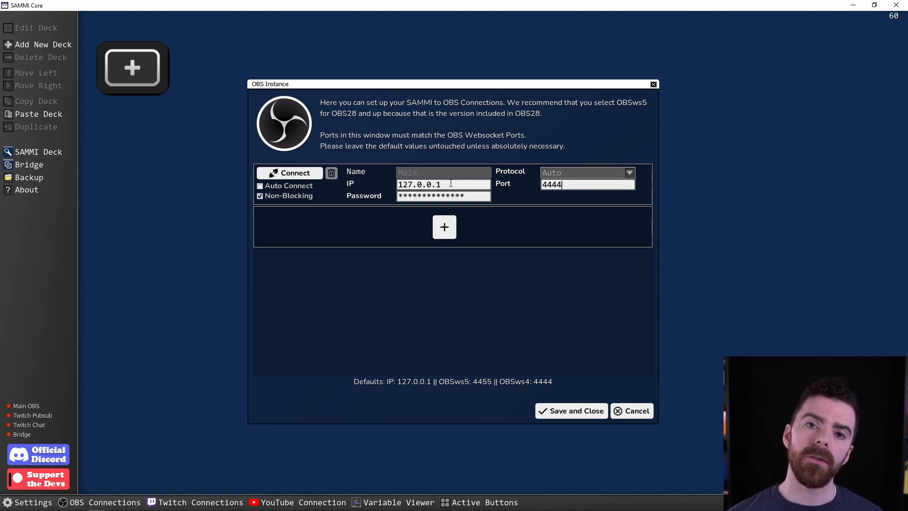
click(477, 199)
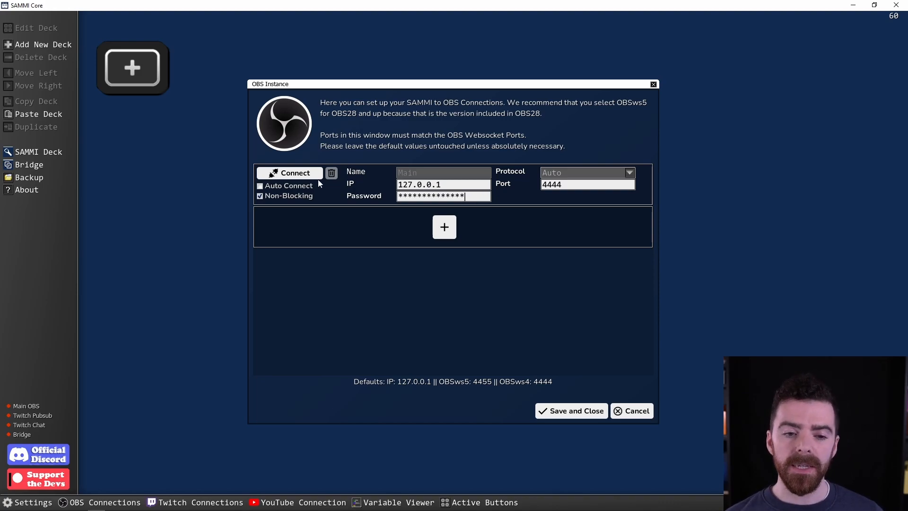
- Enable Auto Connect for the Main OBS connection, connect it, and save the connection settings
click(261, 187)
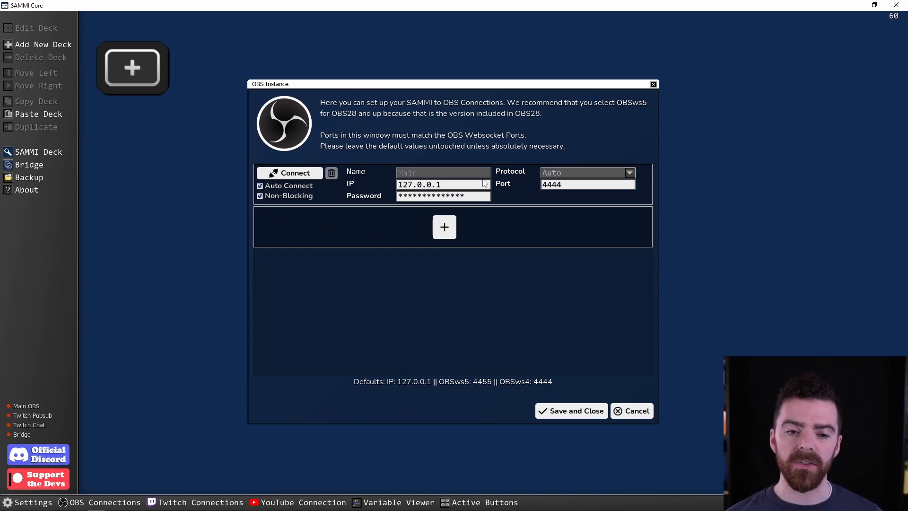
click(280, 175)
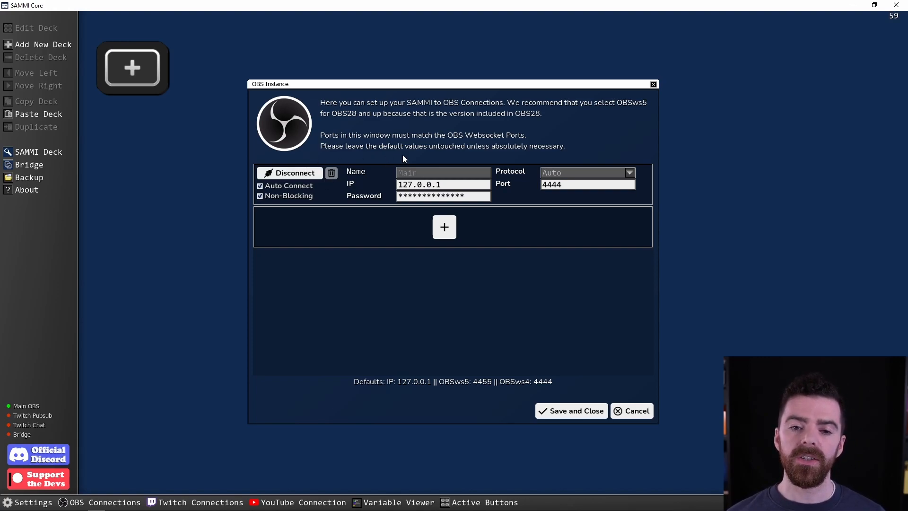
click(564, 418)
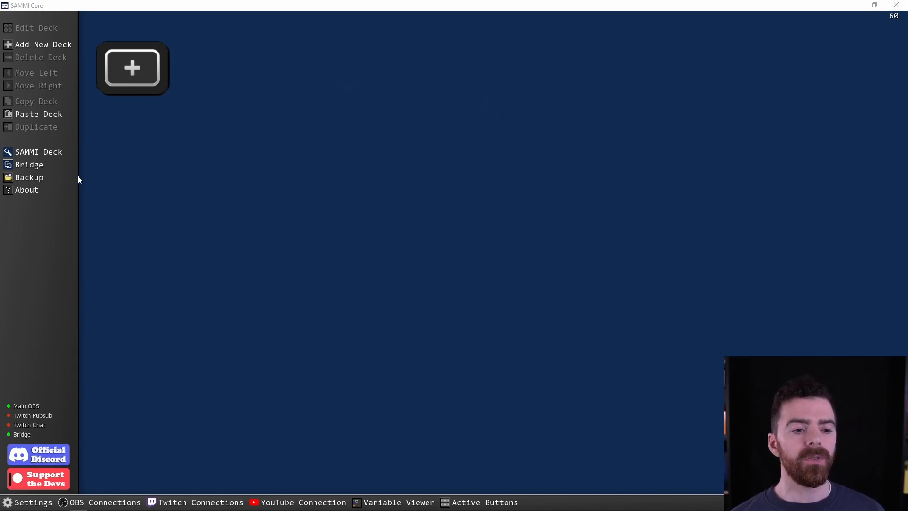
- Copy the Bridge's full path and add it in OBS as a custom browser dock named Sammi
click(23, 166)
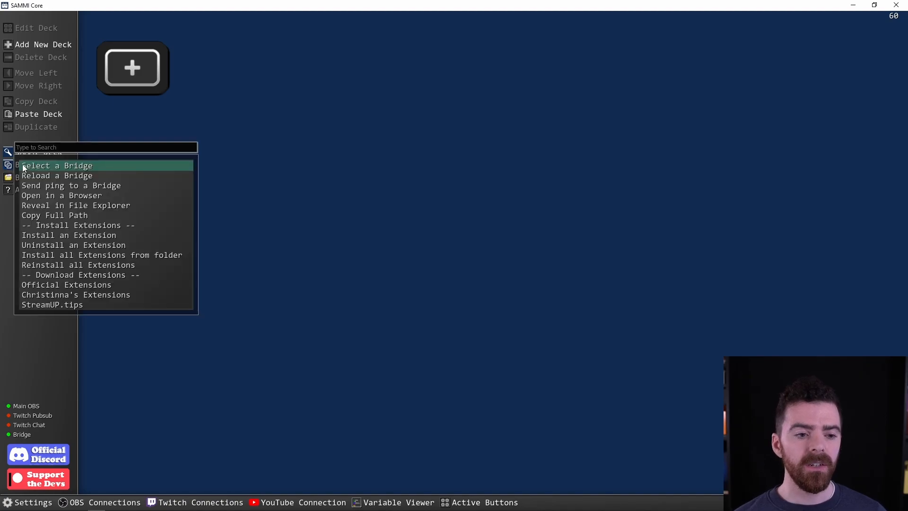
click(56, 217)
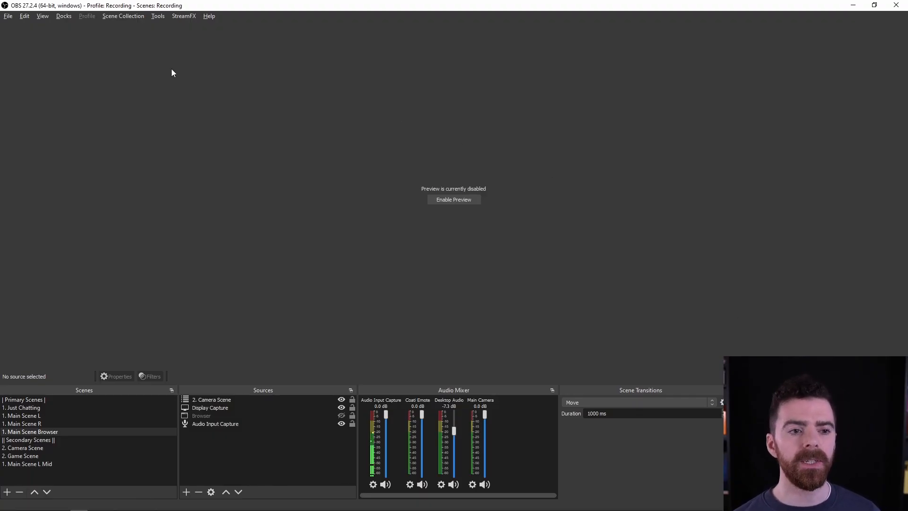
click(64, 16)
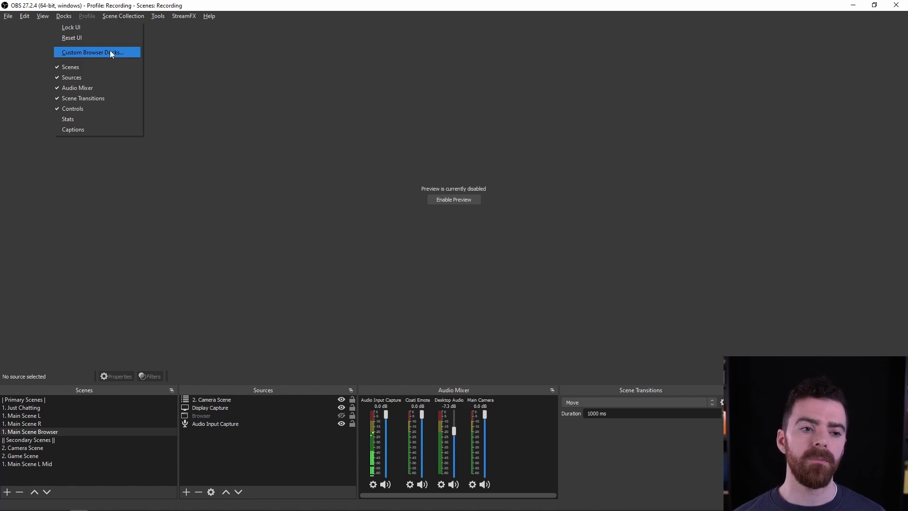
click(124, 52)
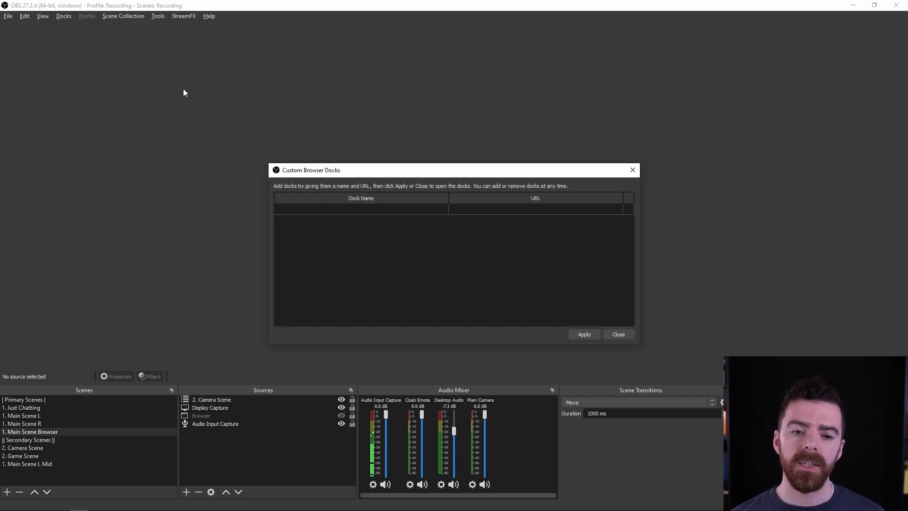
text(Samm)
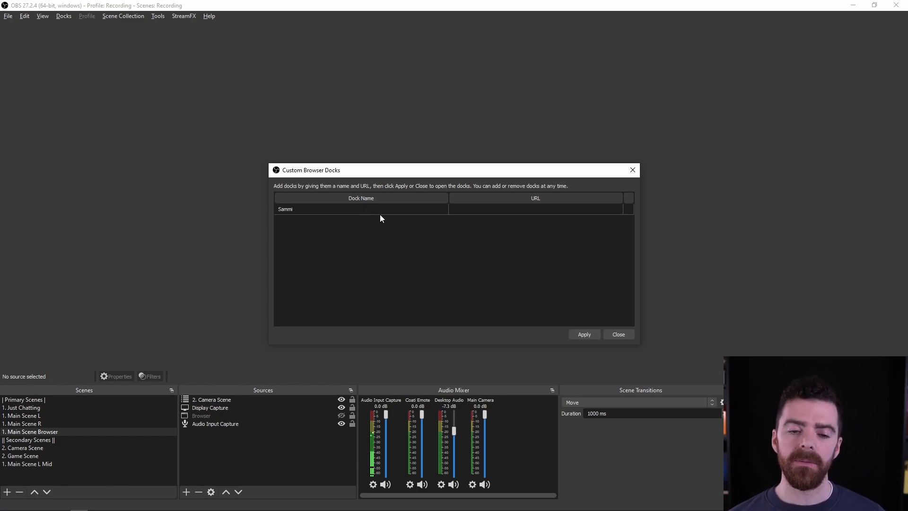
text(i)
click(522, 209)
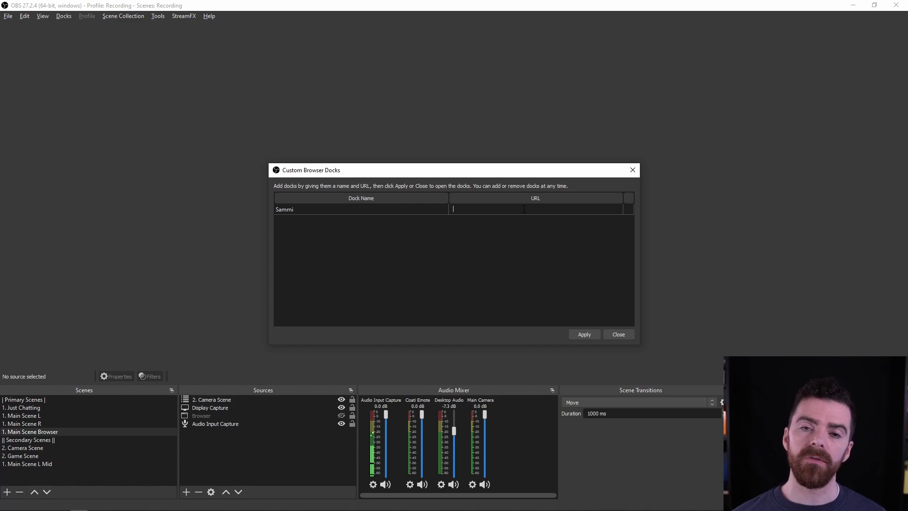
key(ctrl+v)
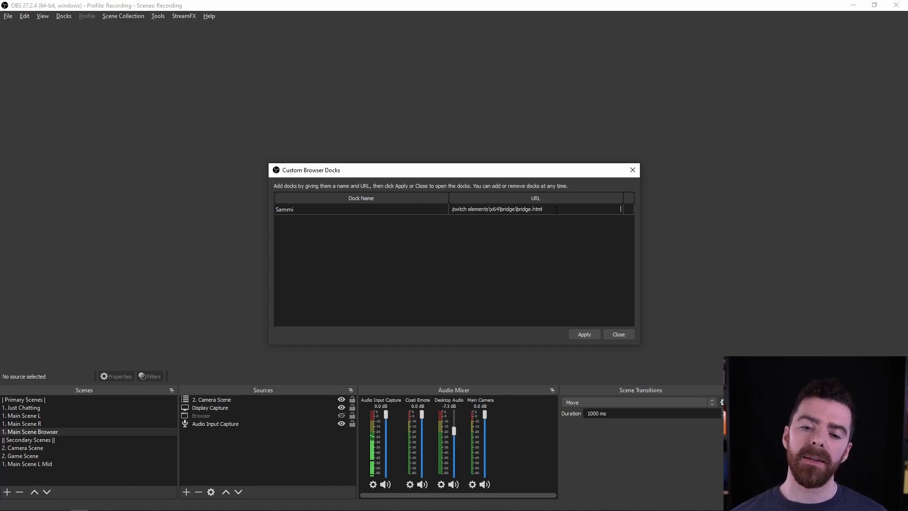
click(580, 335)
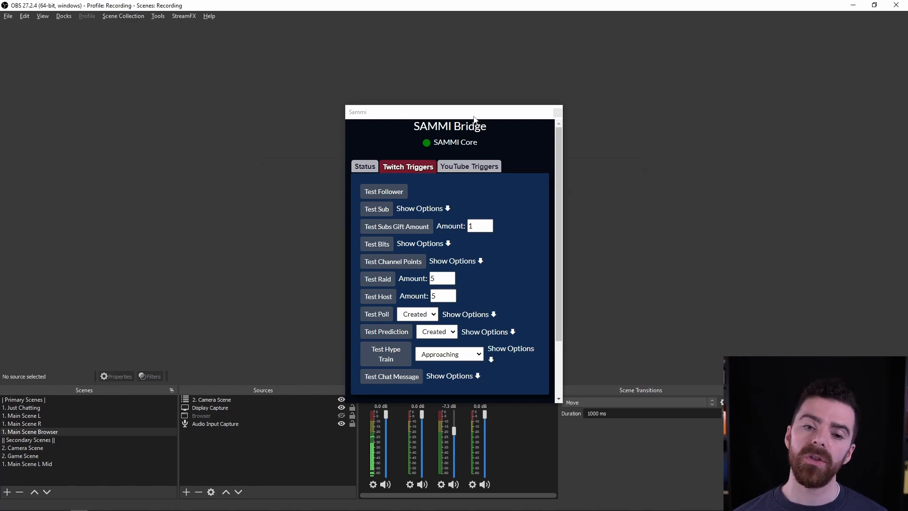
- Dock the floating Sammi window between the Audio Mixer and Scene Transitions docks
drag(470, 117, 544, 392)
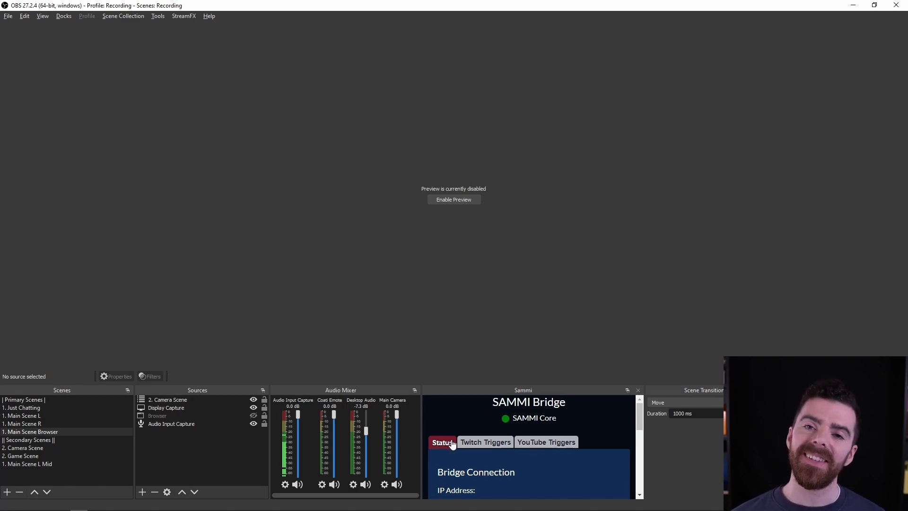
scroll(492, 424, down, 2)
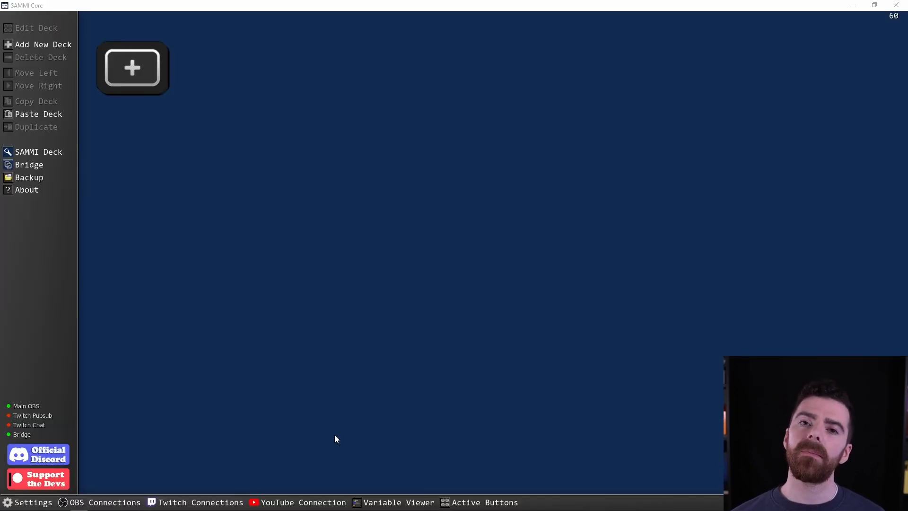
- Review the Deck and Bridge password field in the SAMMI Core settings, and save and close them
click(18, 505)
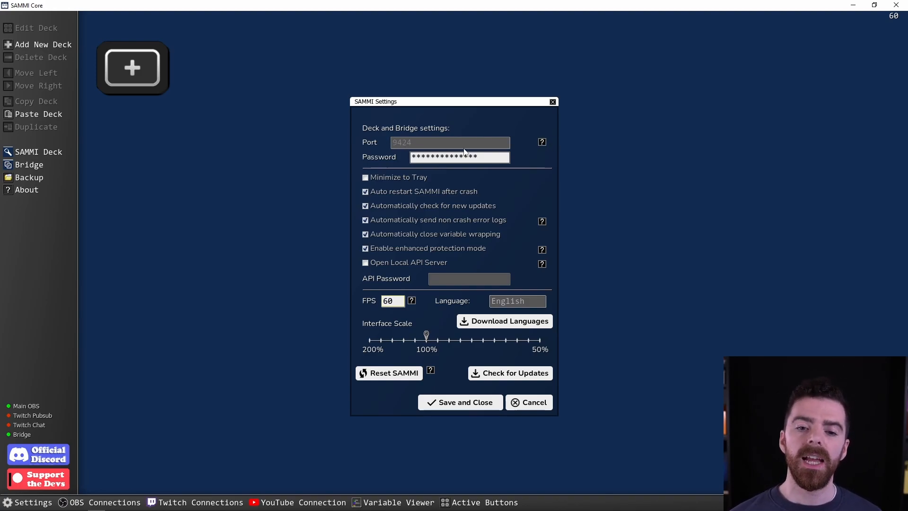
click(485, 156)
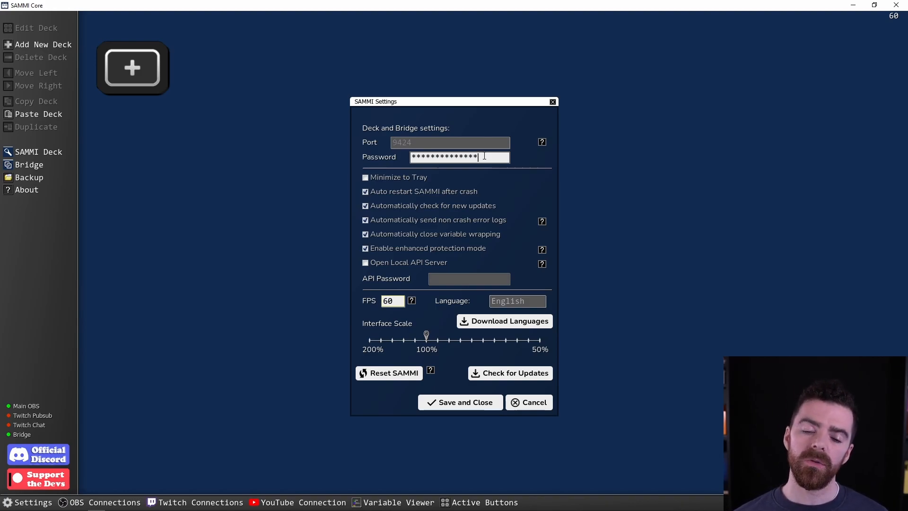
click(440, 403)
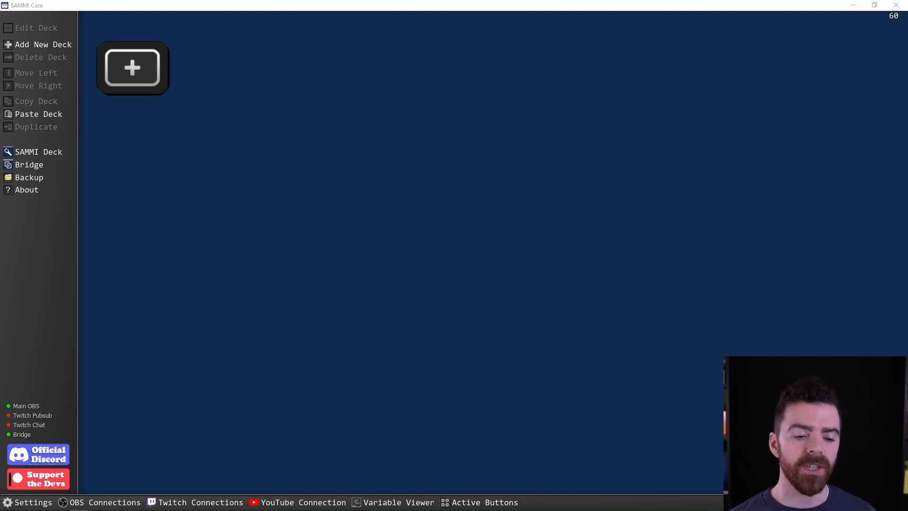
- Link the Twitch streamer account to SAMMI, accepting the access token warning
click(193, 503)
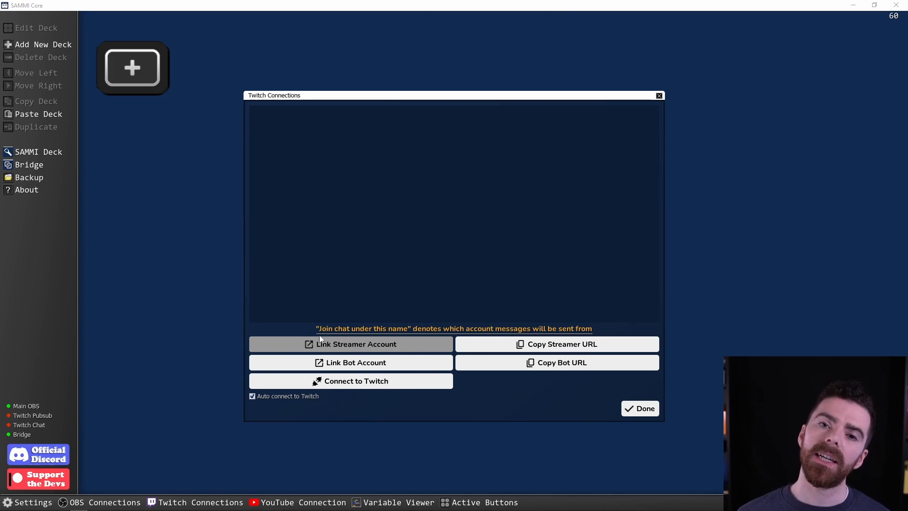
click(333, 345)
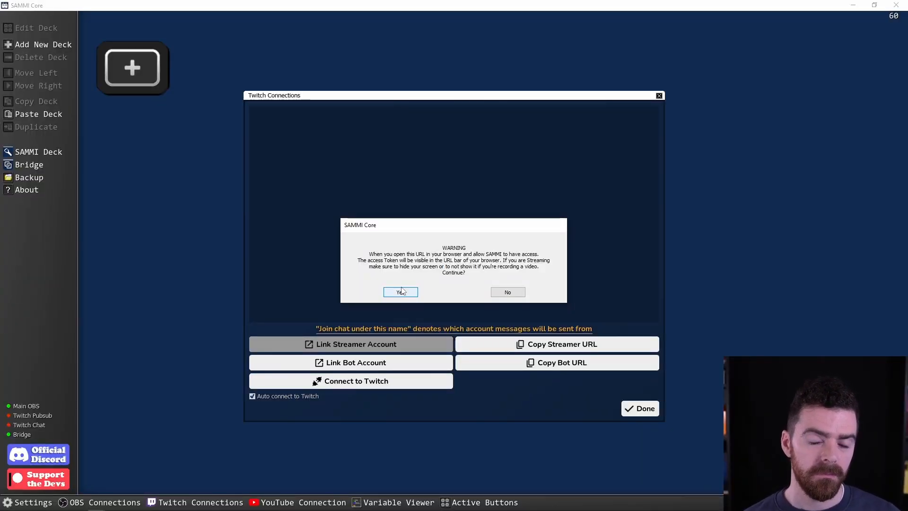
click(401, 292)
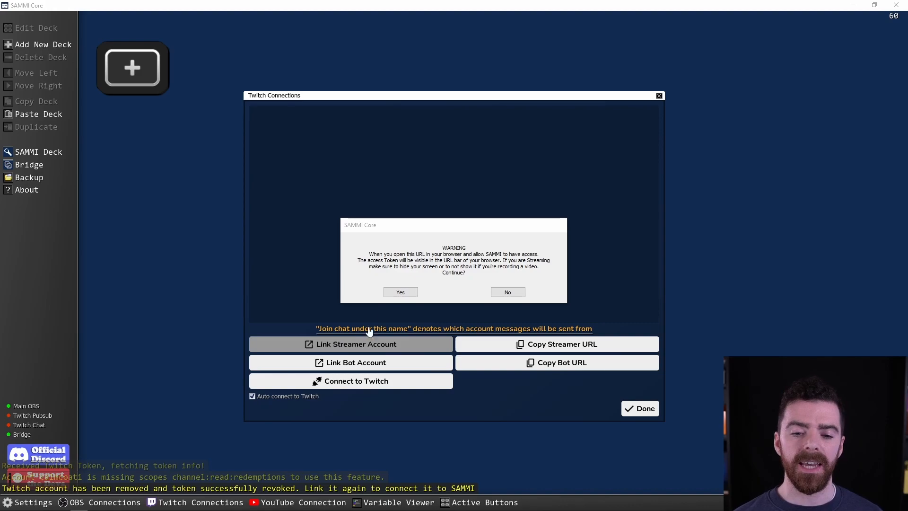
click(391, 294)
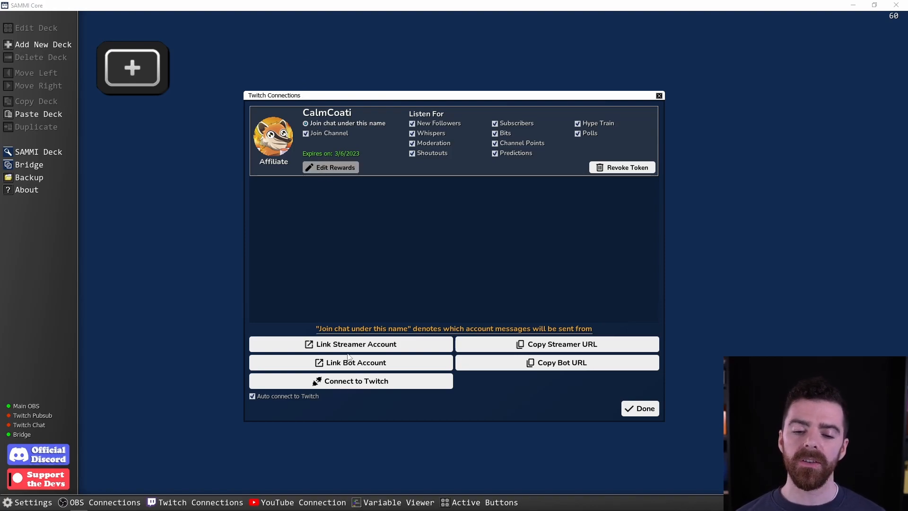
- Connect SAMMI to Twitch with the linked streamer account and finish the Twitch connection setup
click(403, 388)
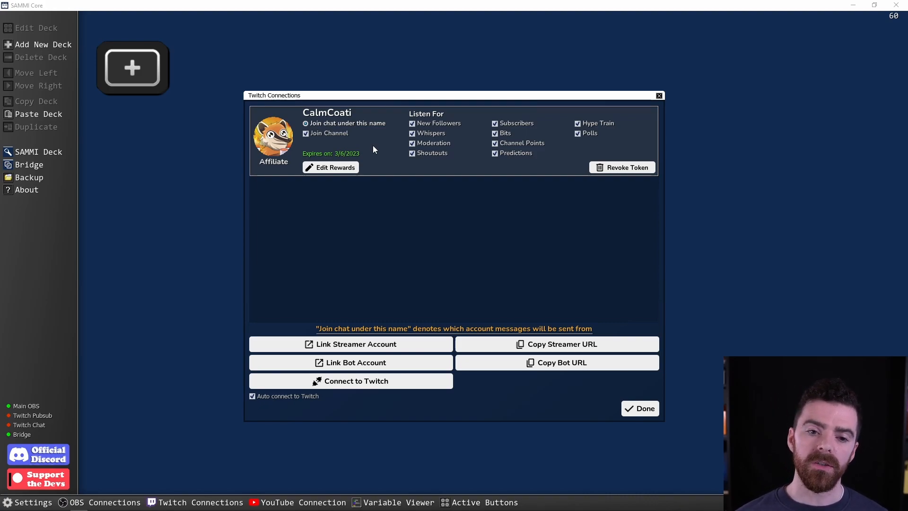
click(365, 379)
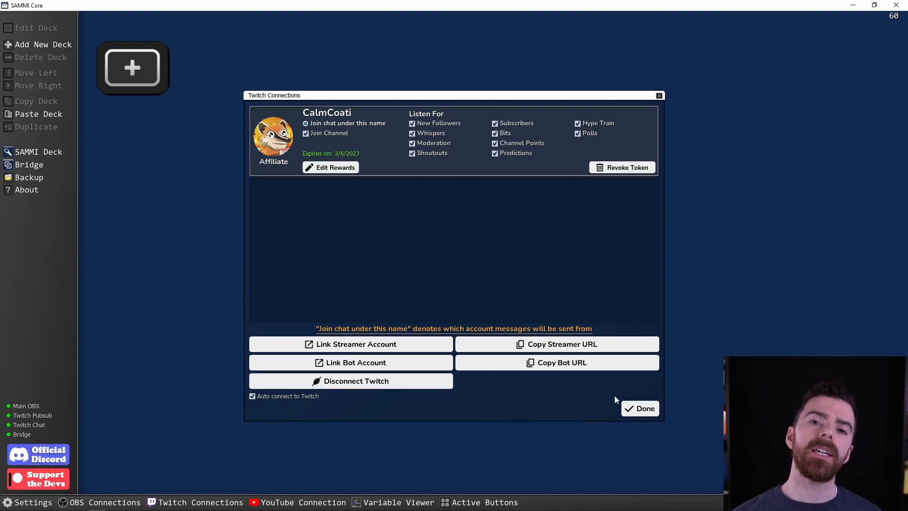
click(639, 412)
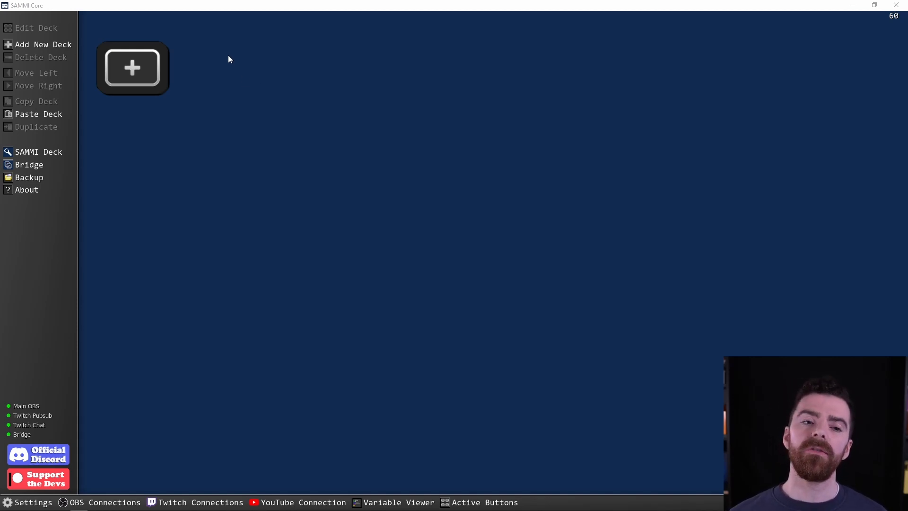
- Add a new deck and open it for editing
click(136, 67)
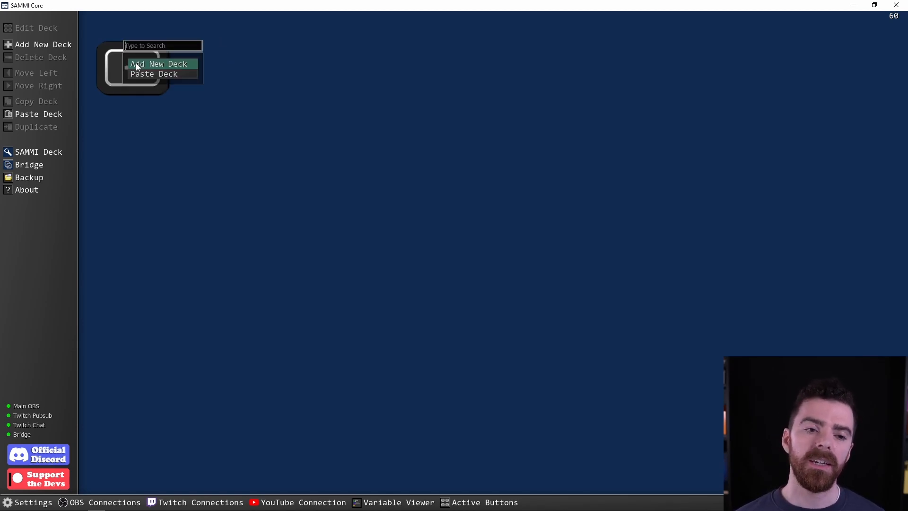
click(139, 66)
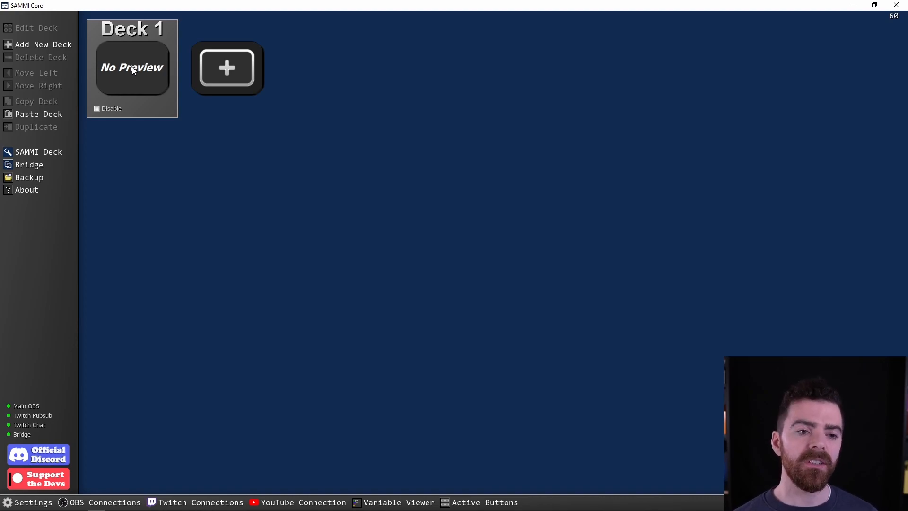
double_click(132, 67)
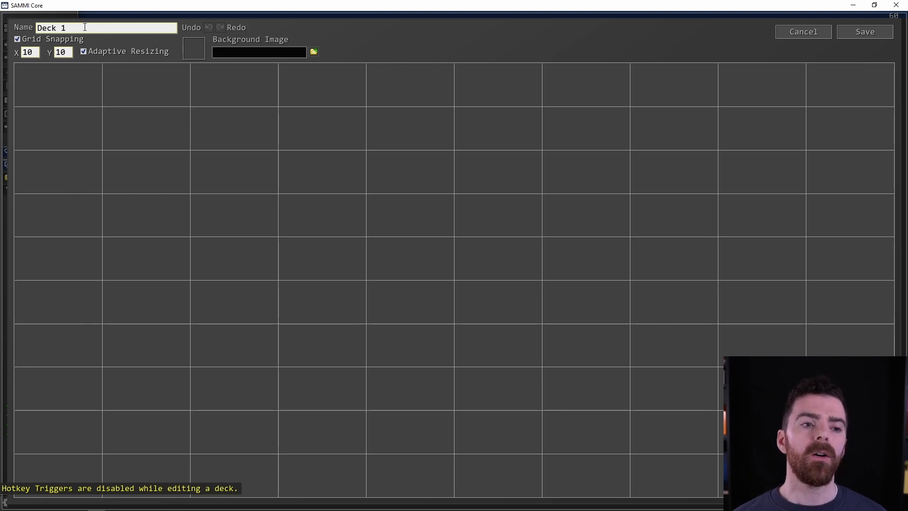
- Create a button in the upper-left cell of the deck grid
drag(78, 27, 30, 29)
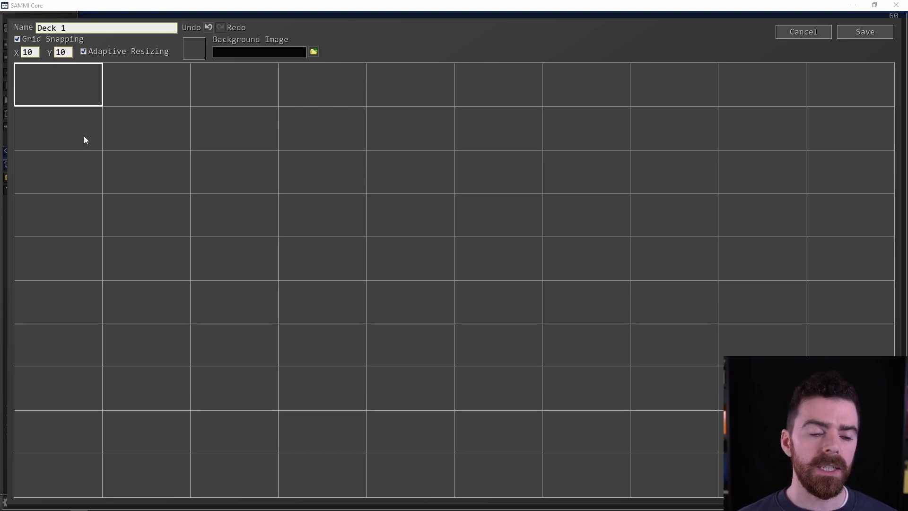
double_click(46, 83)
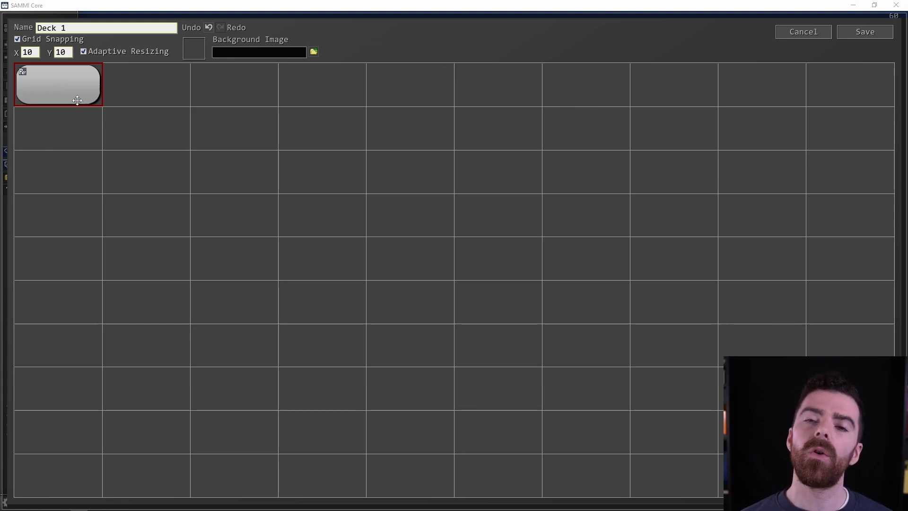
- Set the new button's display text to "Image" and save its appearance
right_click(50, 80)
click(49, 80)
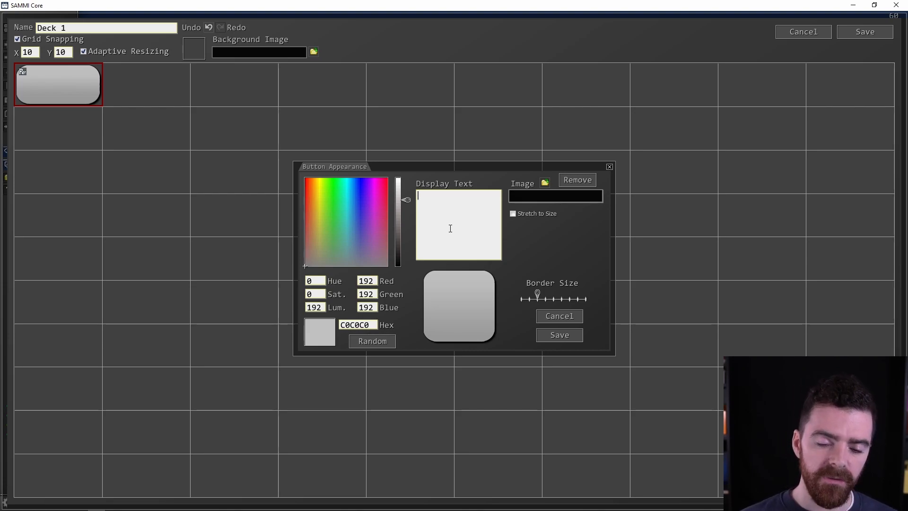
text(Image)
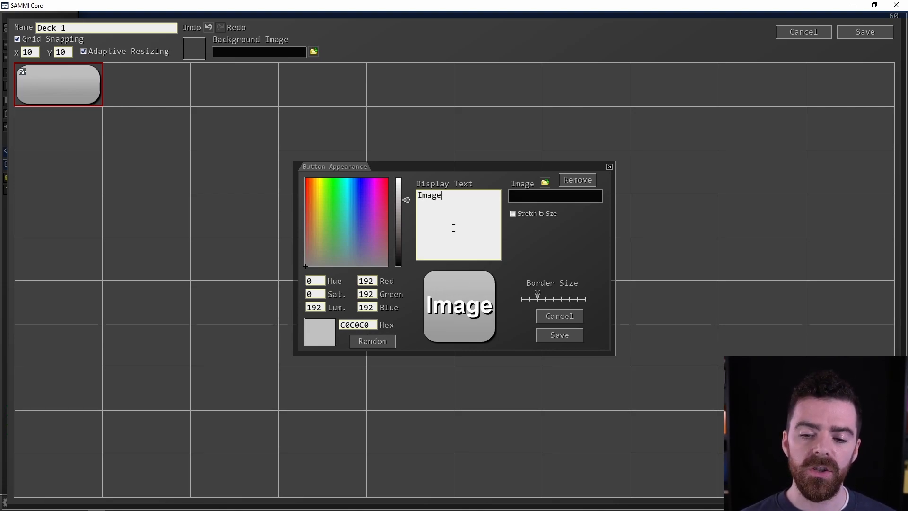
click(554, 337)
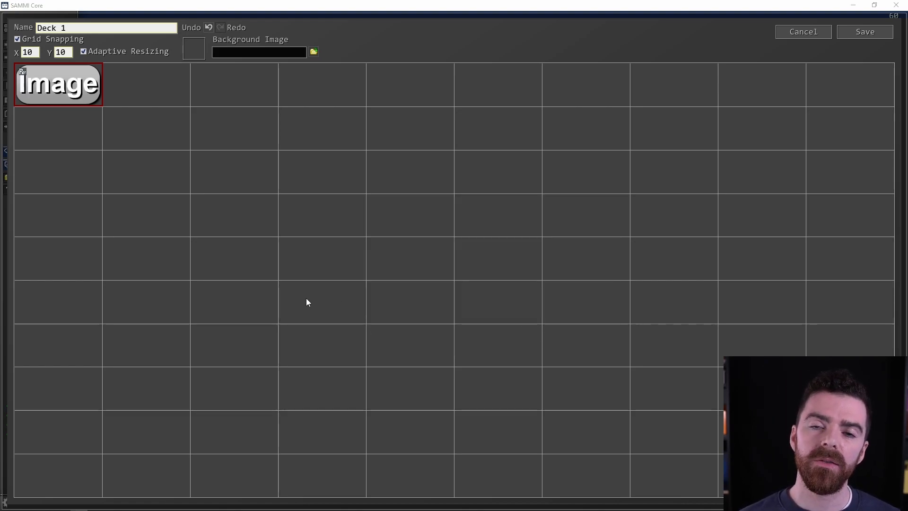
- Open the Image button's commands for editing and add the OBS command Source Change Visibility
right_click(52, 85)
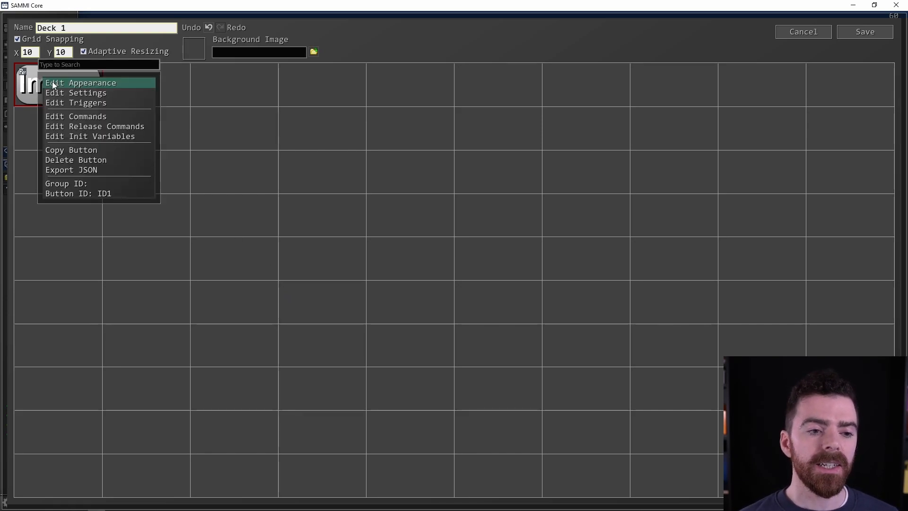
click(75, 117)
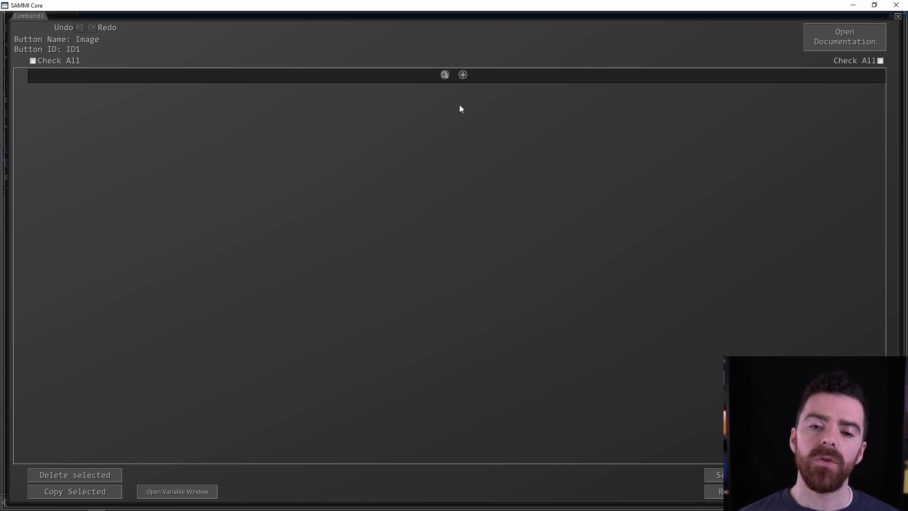
click(464, 75)
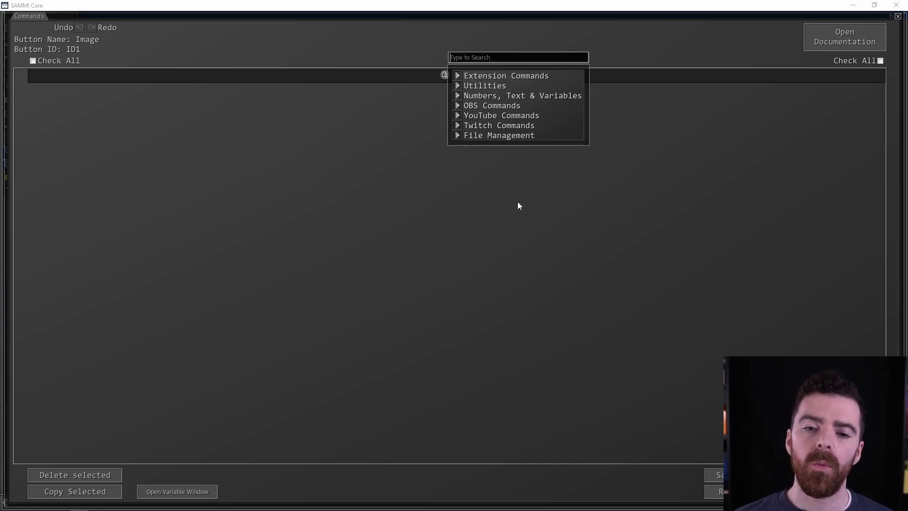
click(466, 107)
scroll(487, 120, down, 1)
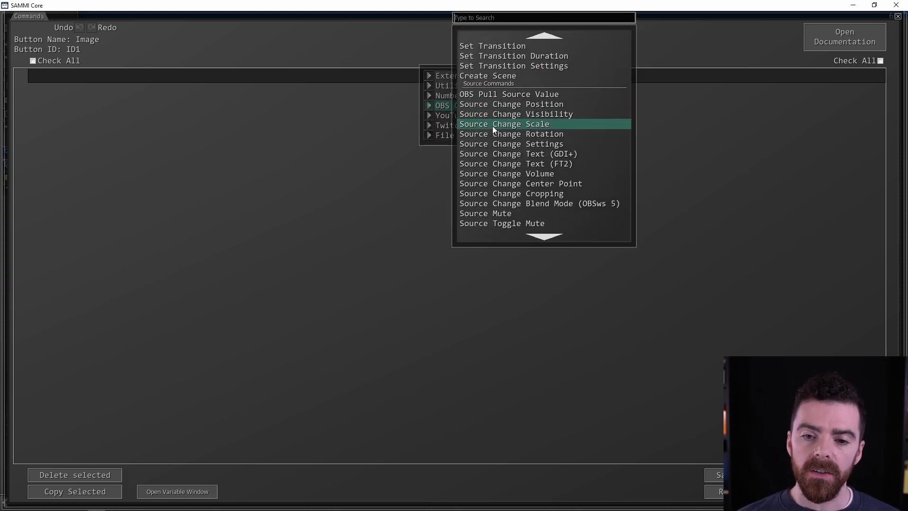
click(538, 115)
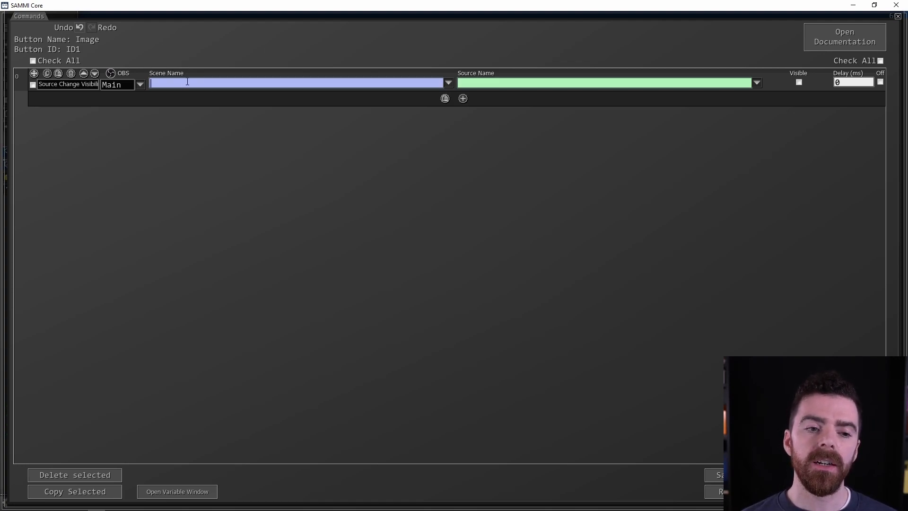
- Set the visibility command to scene "1. Just Chatting" and source "Coati Emote", with Visible enabled
click(449, 83)
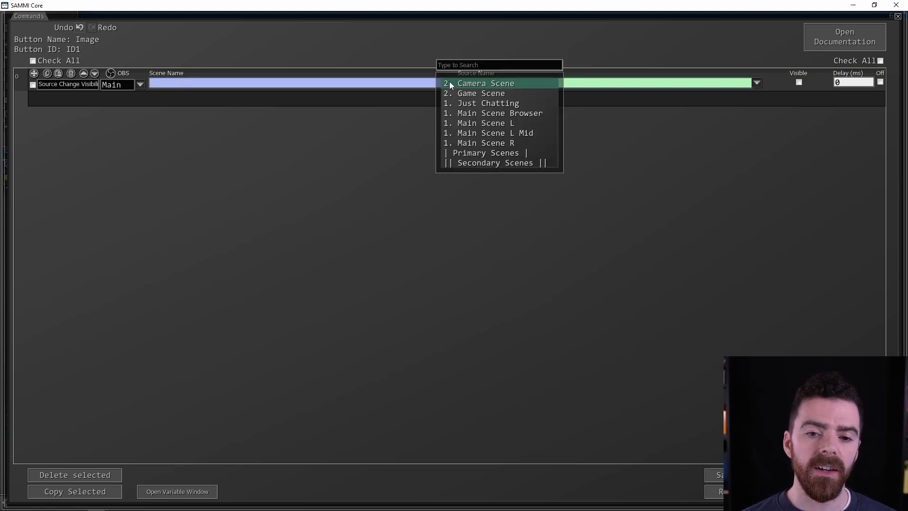
click(484, 103)
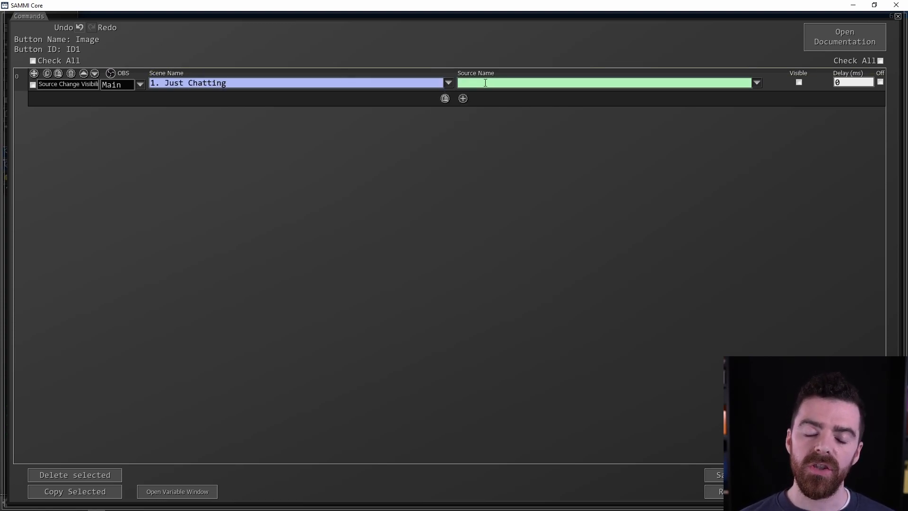
click(756, 83)
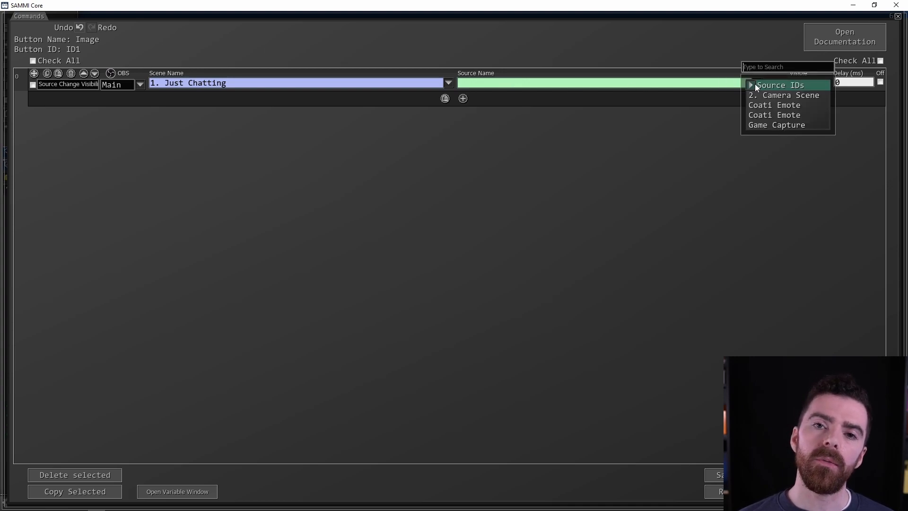
click(793, 105)
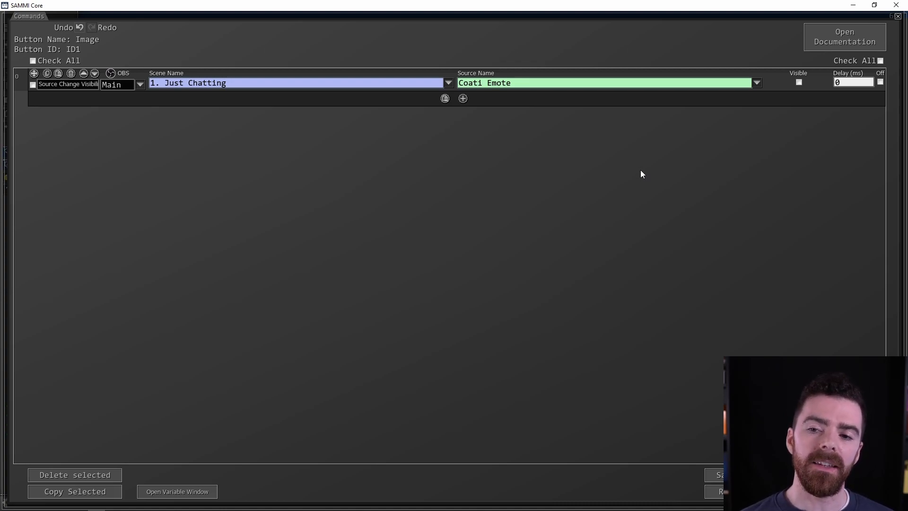
click(800, 83)
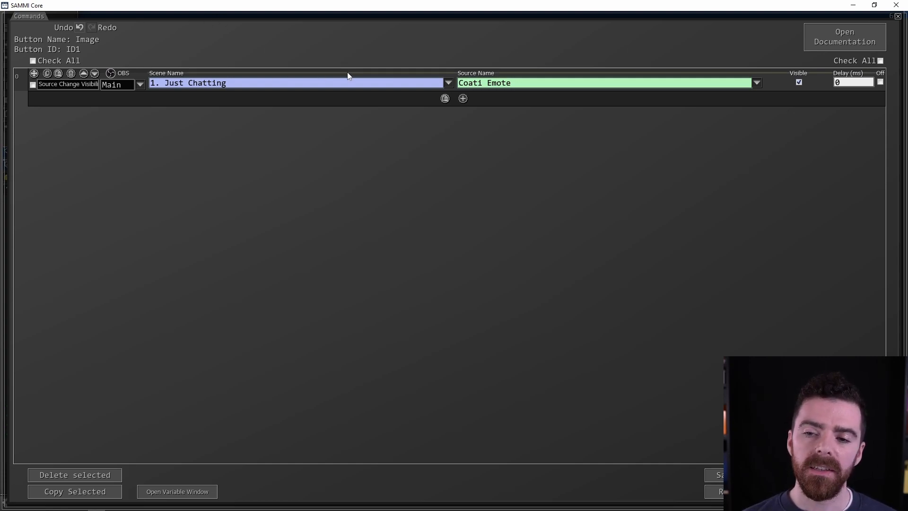
- Duplicate the Coati Emote visibility command and disable Visible in the copy
click(47, 74)
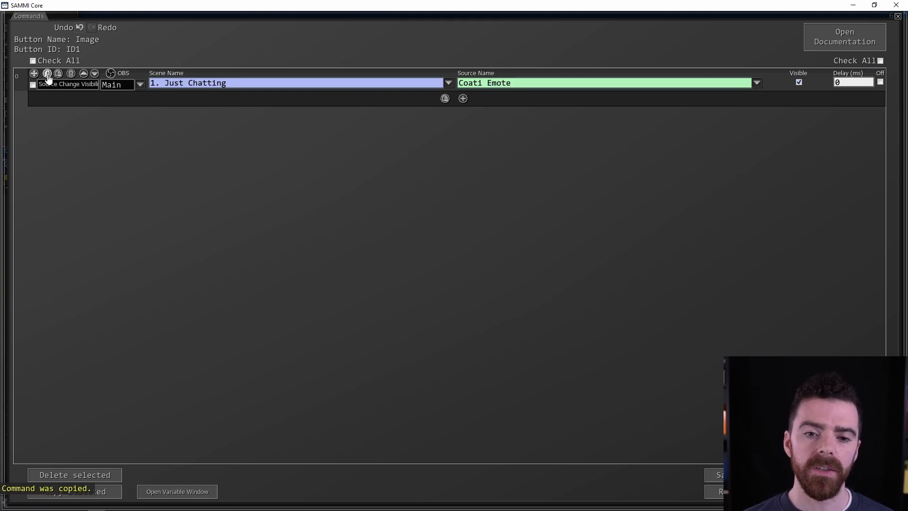
click(445, 98)
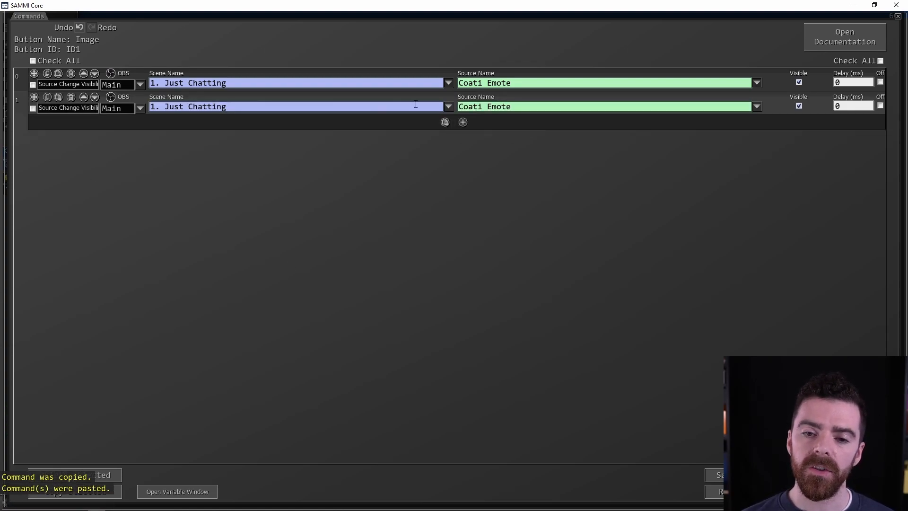
click(800, 106)
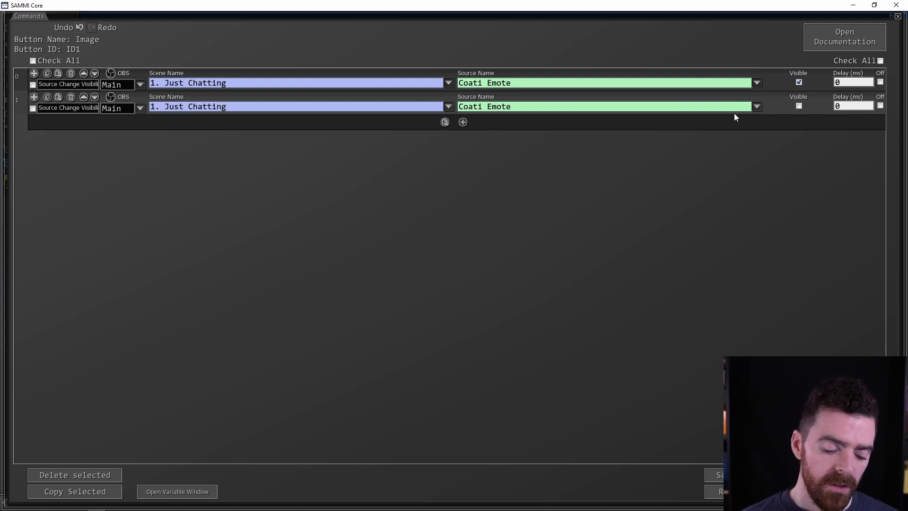
- Add a Wait For Timeout command of 10000 ms between the two visibility commands and save the button's commands
click(463, 122)
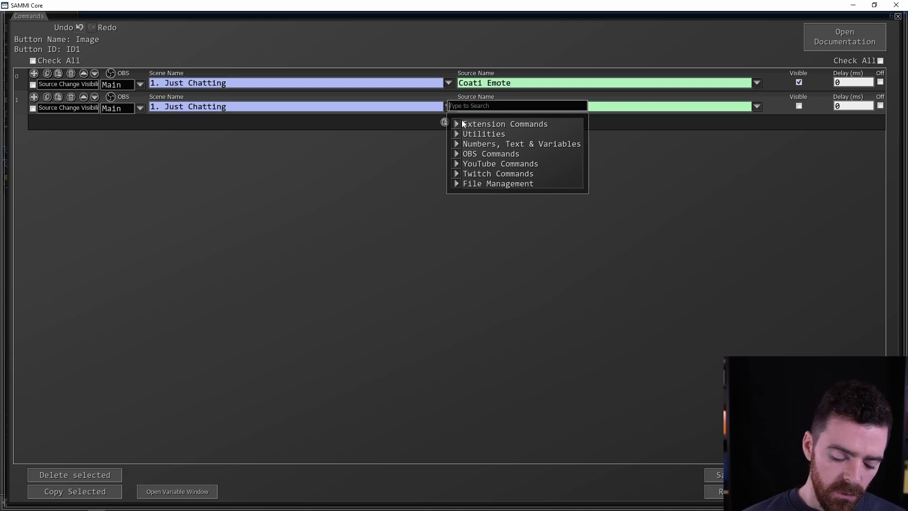
text(time)
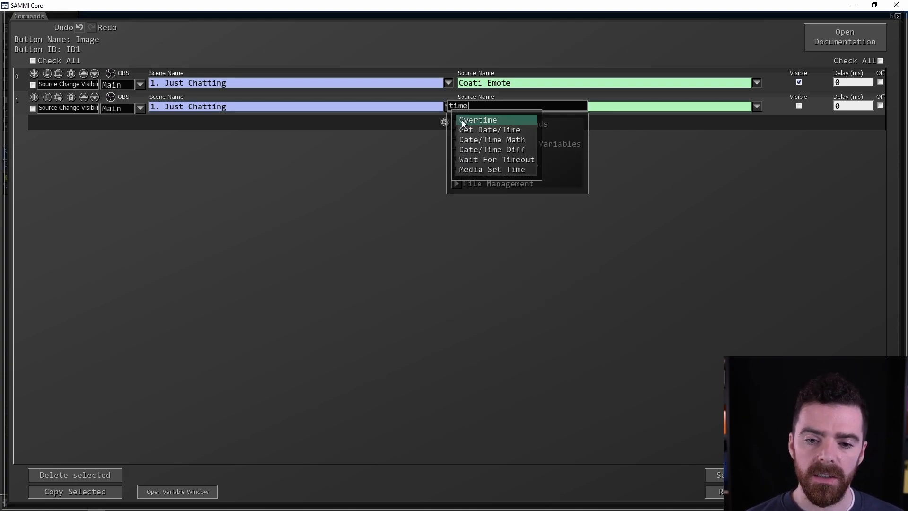
click(478, 160)
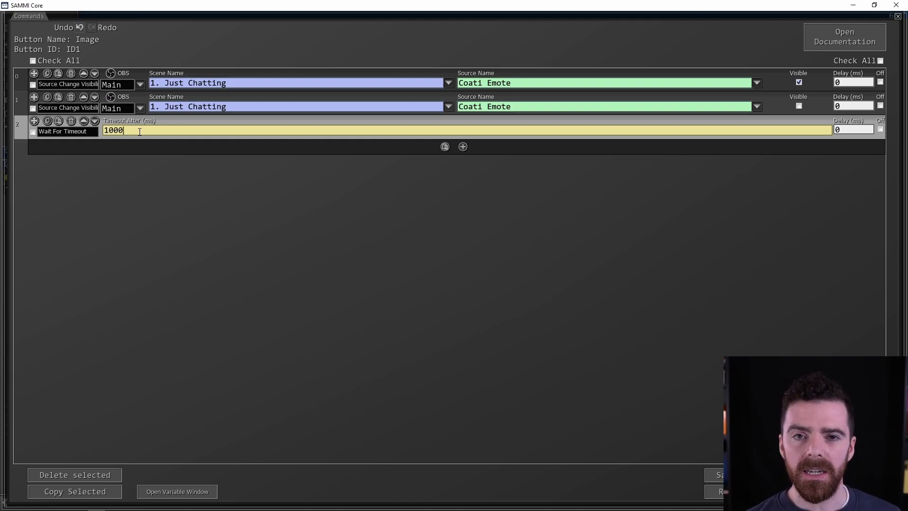
text(0)
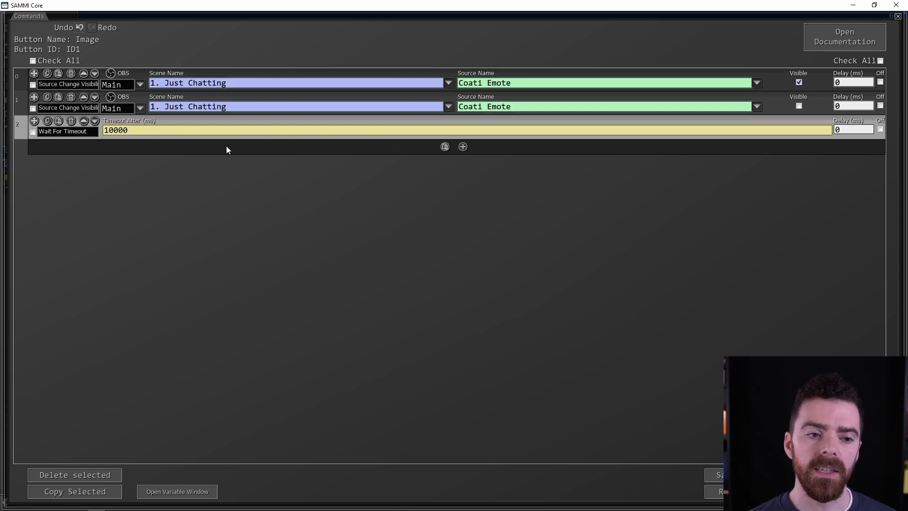
click(83, 122)
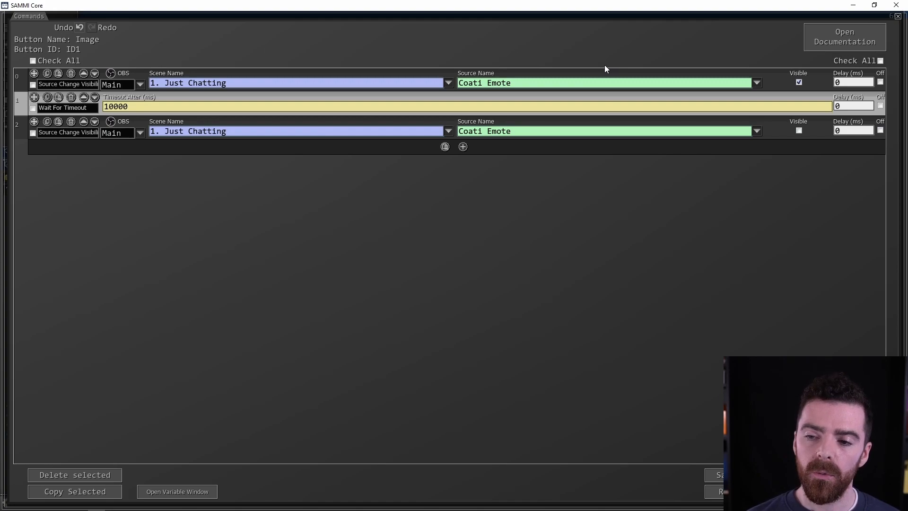
click(799, 82)
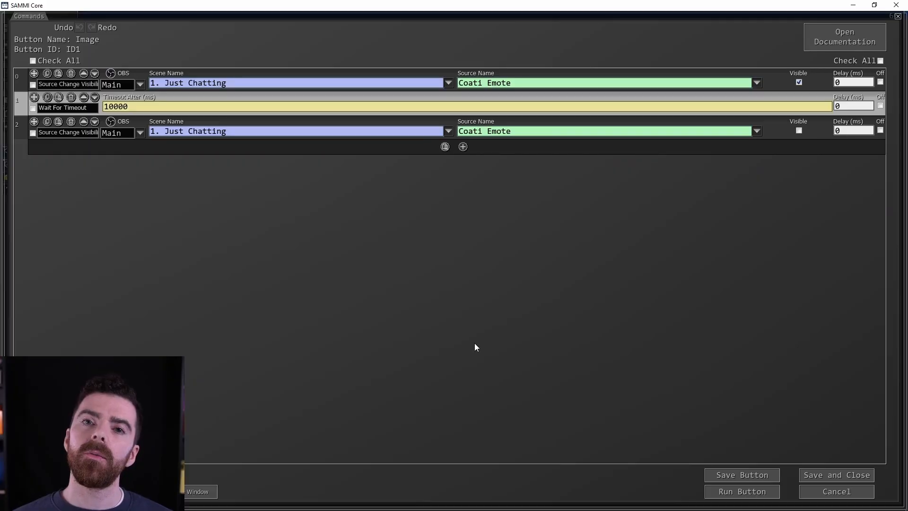
click(813, 475)
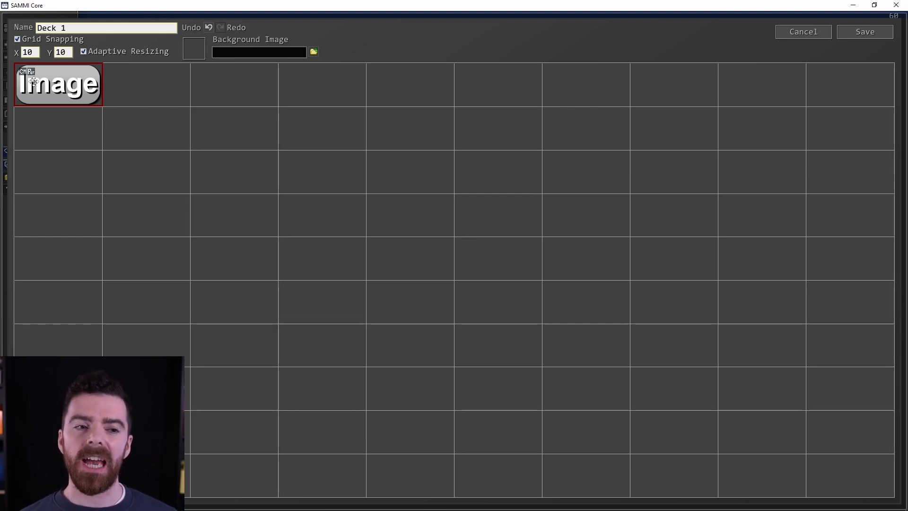
- Add a Twitch Channel Points trigger with redemption name "Coati Dance" to the Image button and save it
right_click(65, 93)
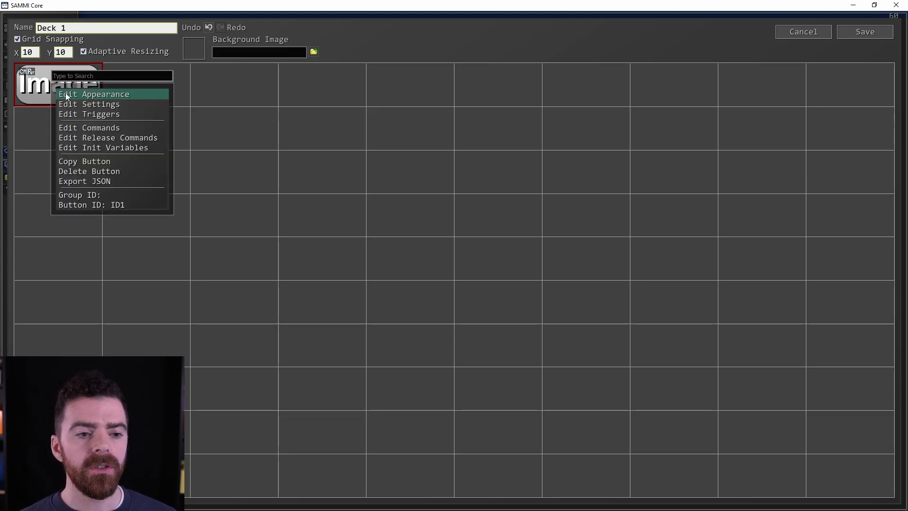
click(85, 114)
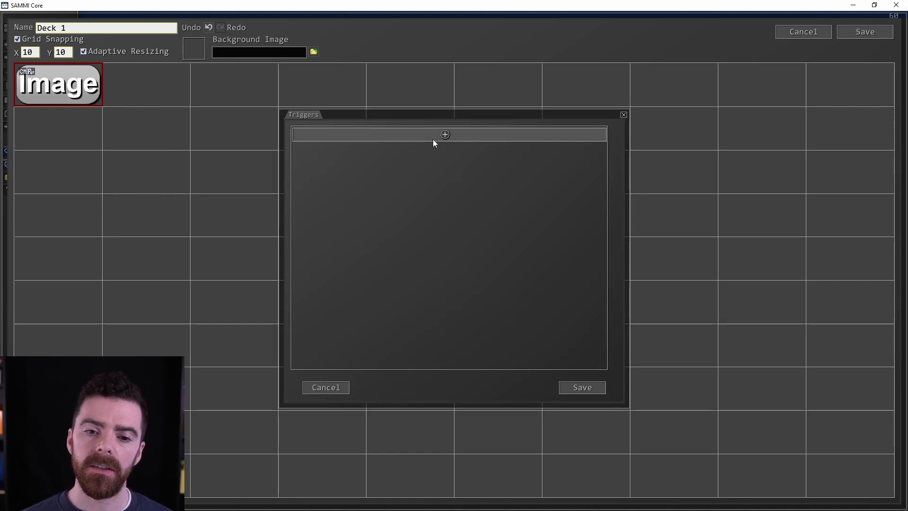
click(444, 135)
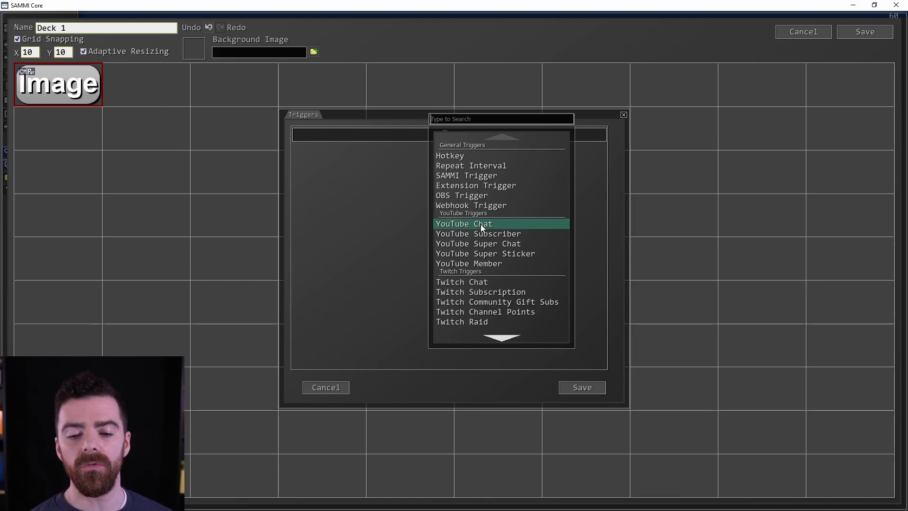
click(467, 311)
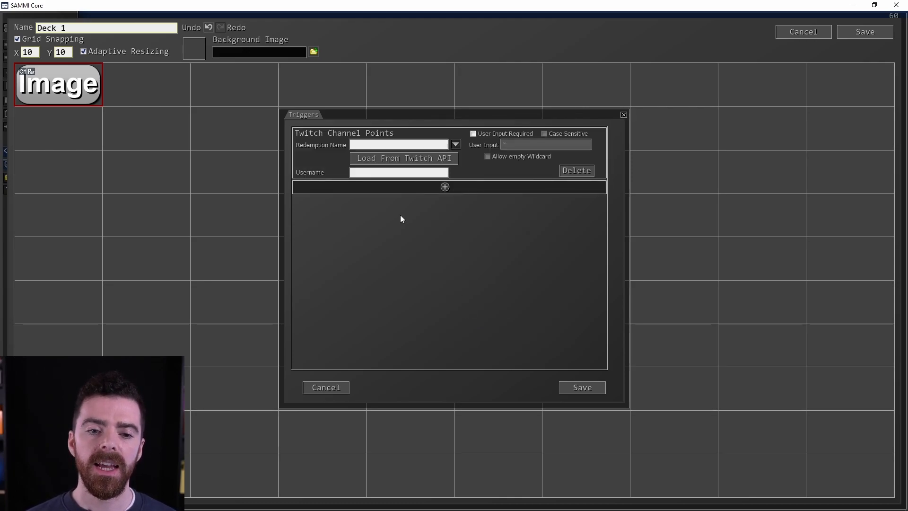
click(383, 142)
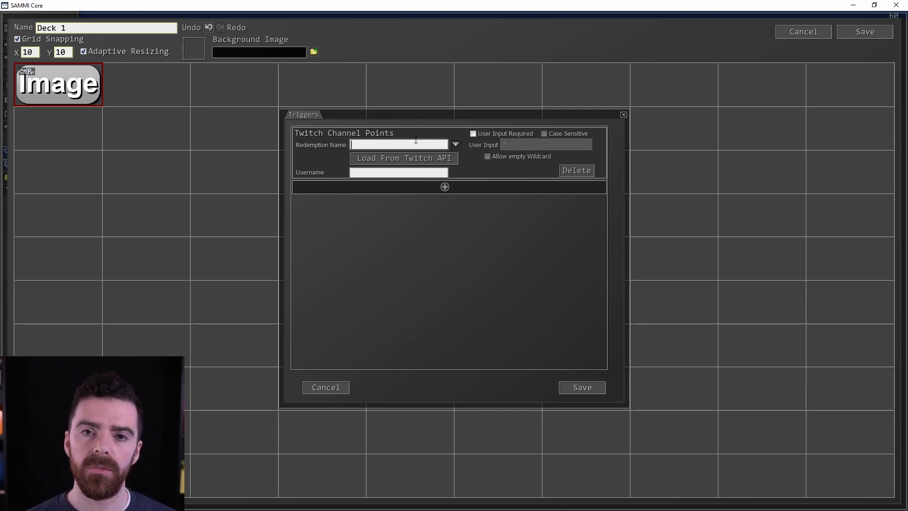
text(Coati D)
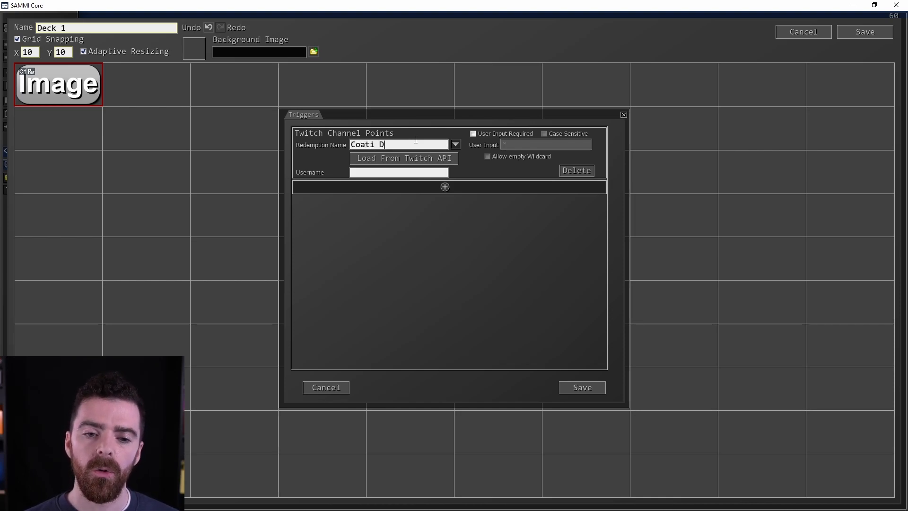
text(ance)
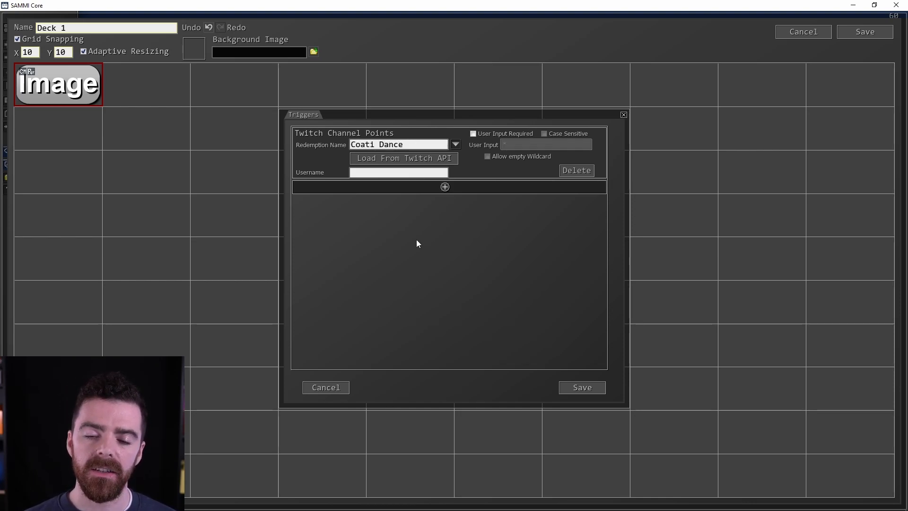
click(573, 388)
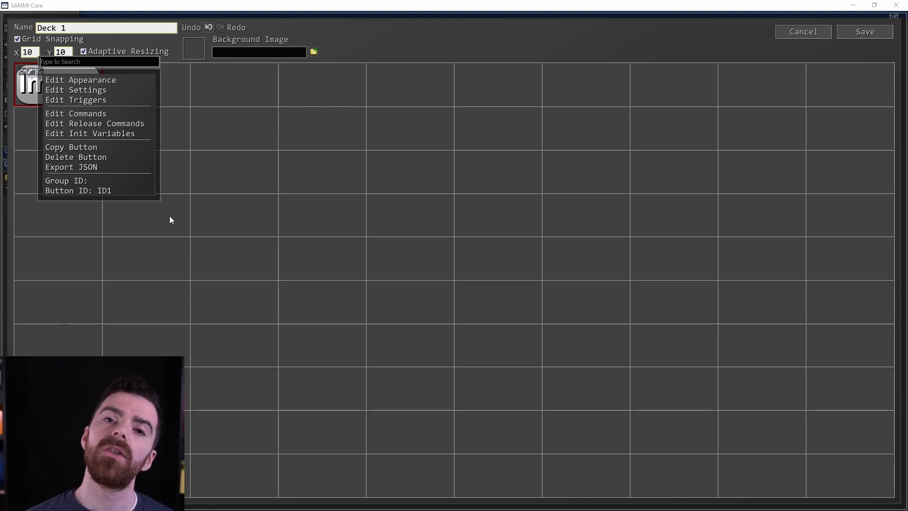
- Enable Allow Queue in the Image button's settings
click(78, 90)
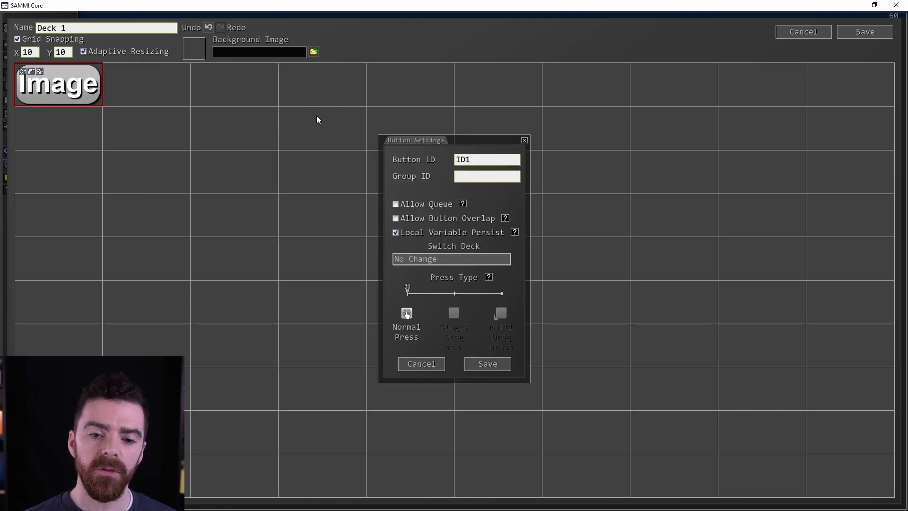
click(396, 205)
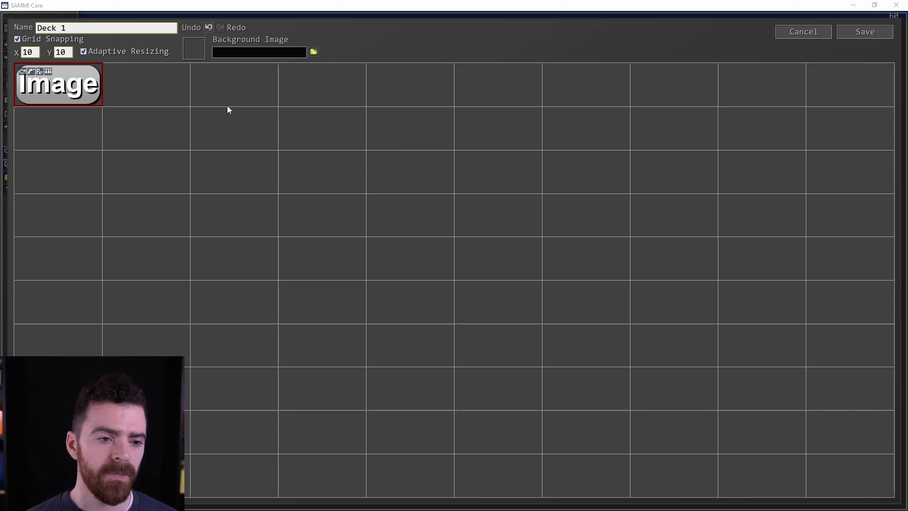
- Add a new button beside the Image button on Deck 1 and set its display text to "Sound Effect"
double_click(139, 88)
double_click(139, 89)
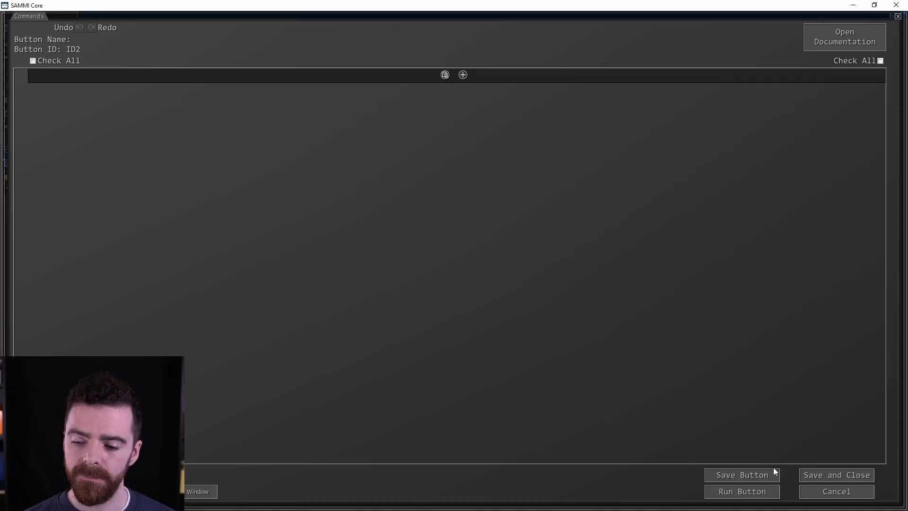
click(819, 474)
right_click(140, 73)
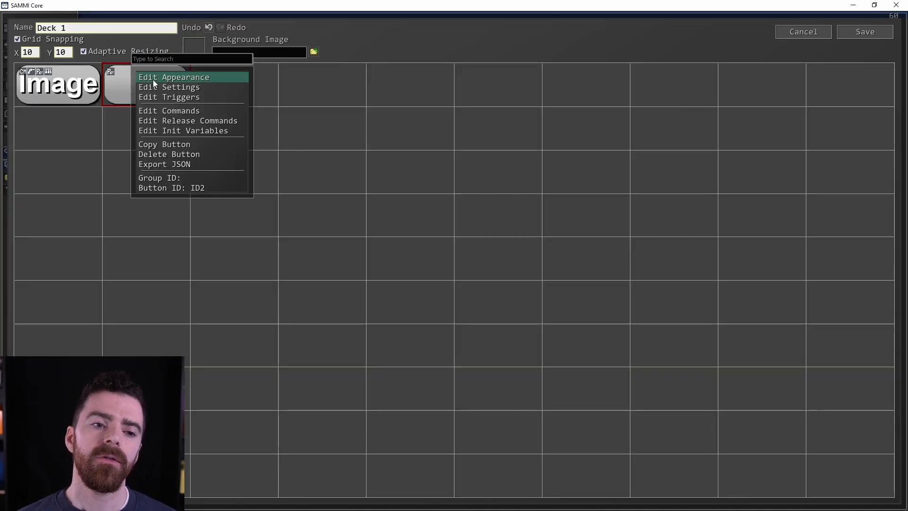
click(152, 78)
text(Sound Effect)
click(561, 337)
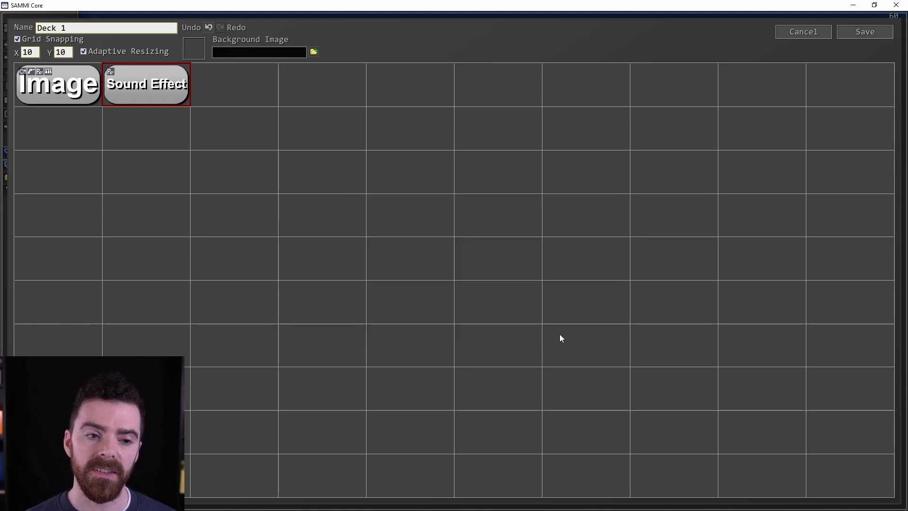
- Add a Play Sound Effect command to the Sound Effect button
double_click(149, 85)
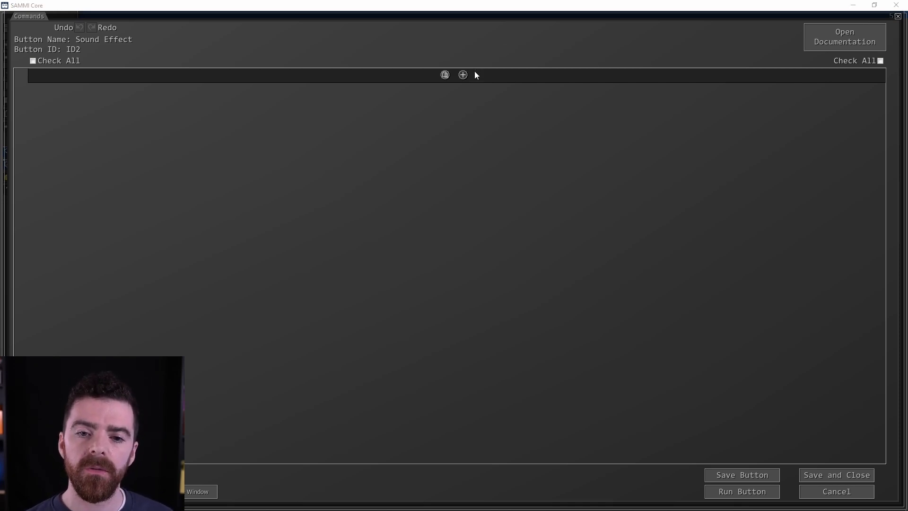
click(462, 74)
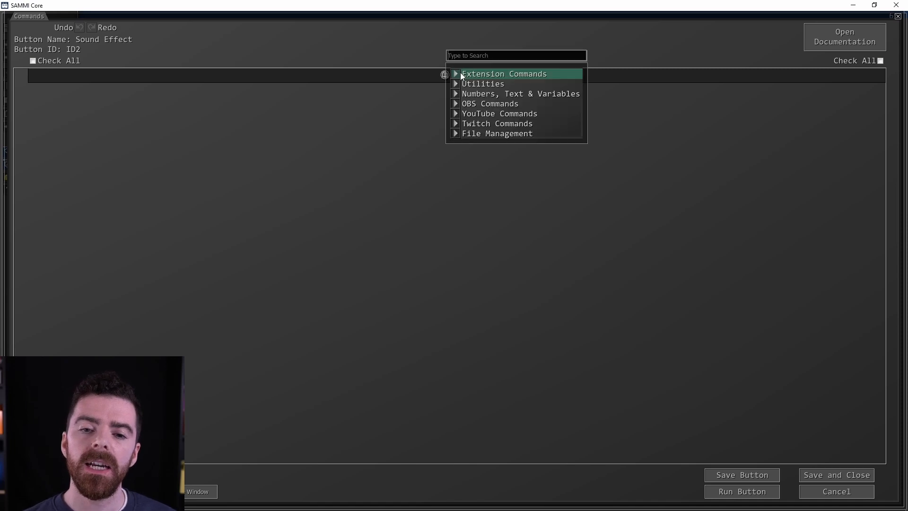
click(487, 86)
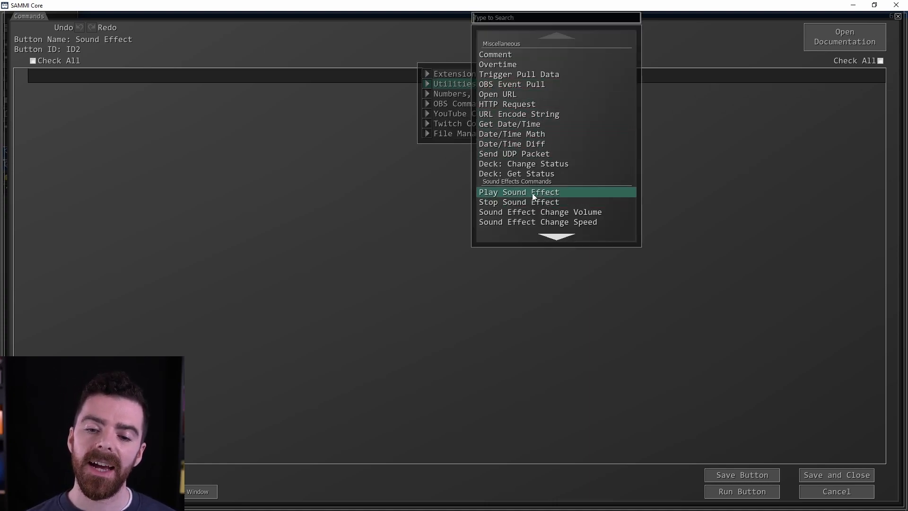
click(533, 193)
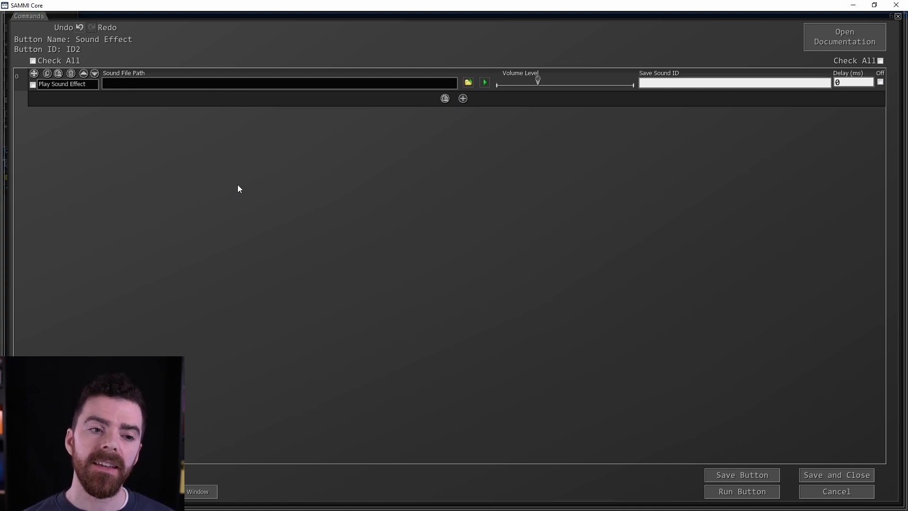
- Add a Media Restart command to the Sound Effect button with "Badum tss" as its source
click(463, 98)
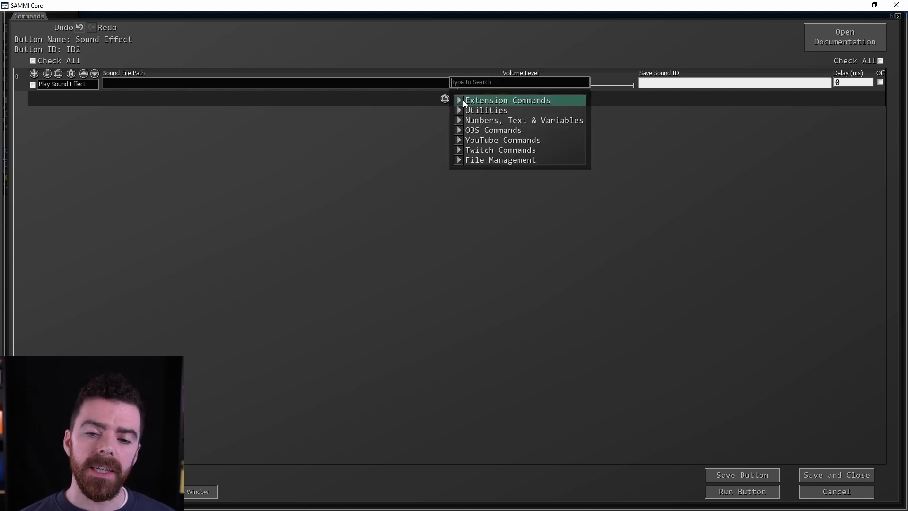
mouse_move(486, 132)
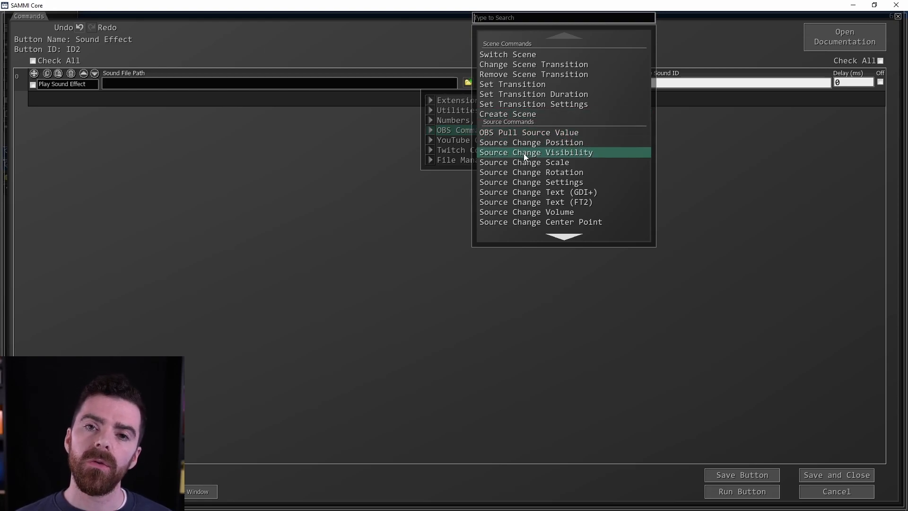
scroll(525, 155, down, 10)
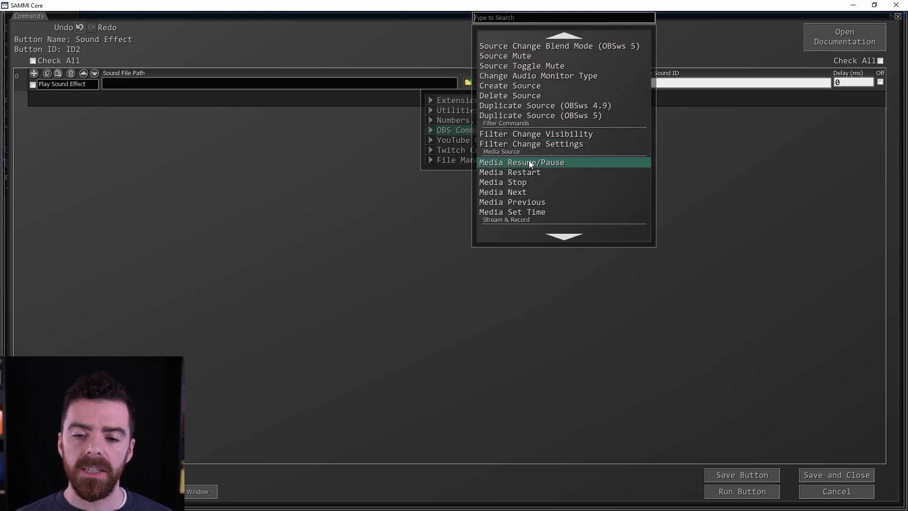
click(567, 174)
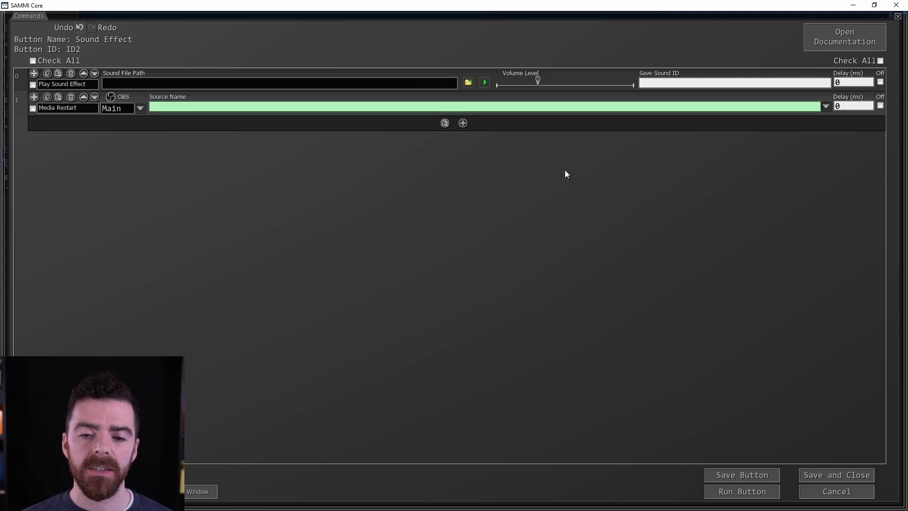
click(827, 106)
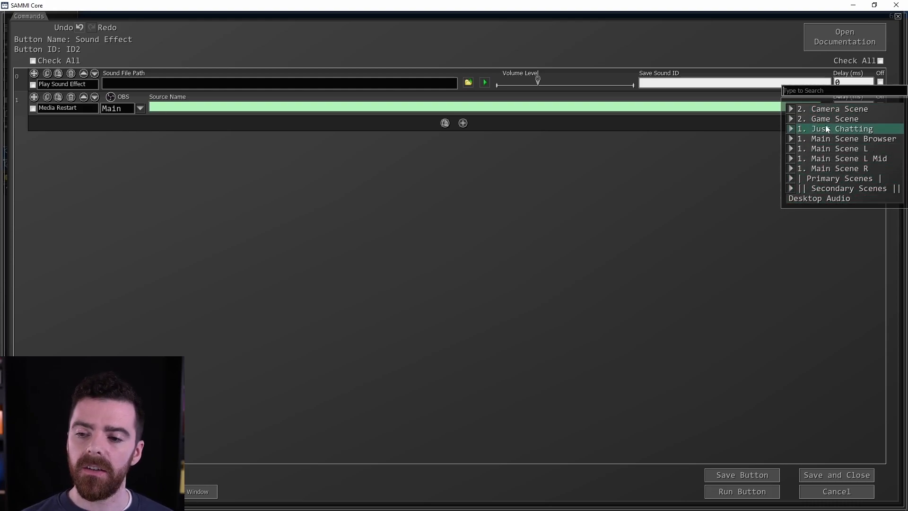
text(bad)
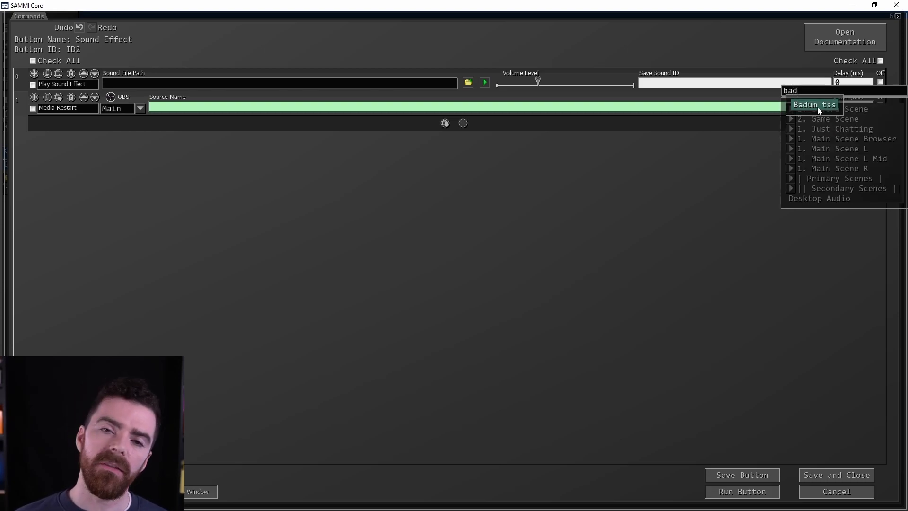
click(818, 107)
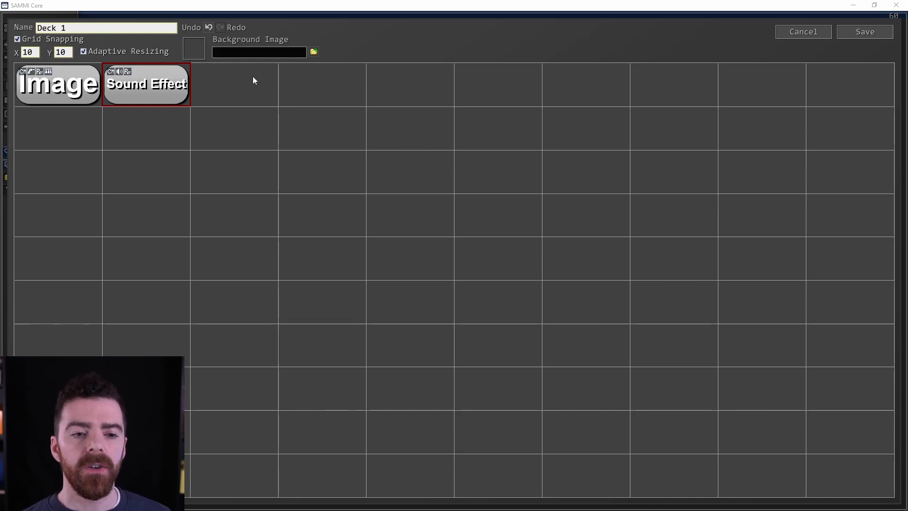
- Add a new button beside the Sound Effect button and set its display text to "Camera Filter"
double_click(237, 83)
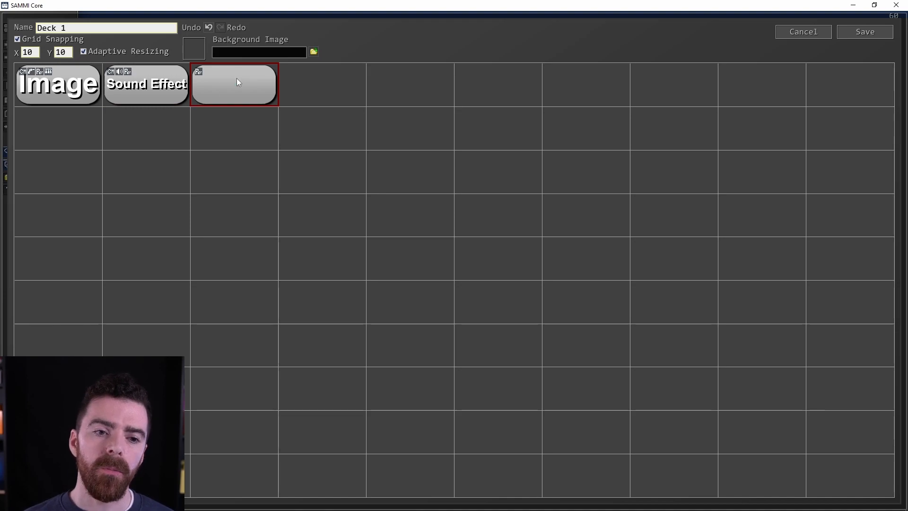
right_click(226, 70)
click(251, 78)
text(Camera Filter)
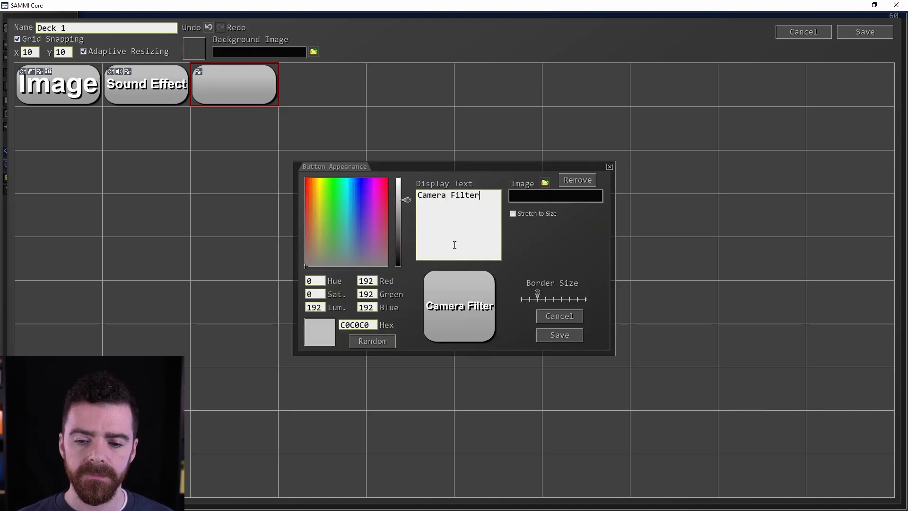
click(564, 337)
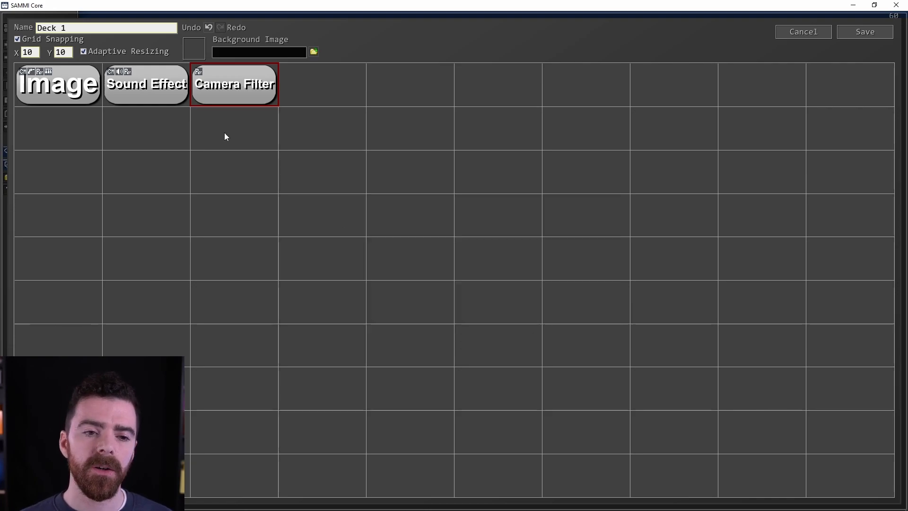
- Add an OBS Filter Change Visibility command to the Camera Filter button
double_click(223, 80)
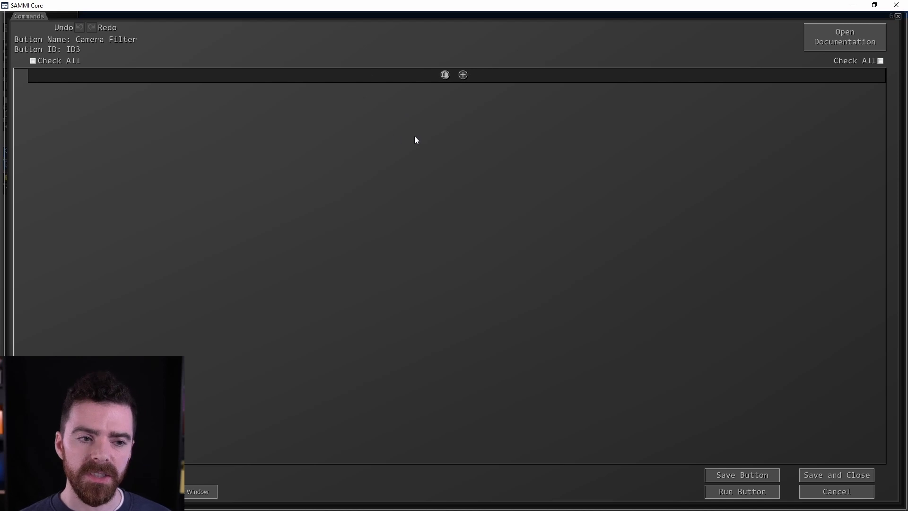
click(463, 77)
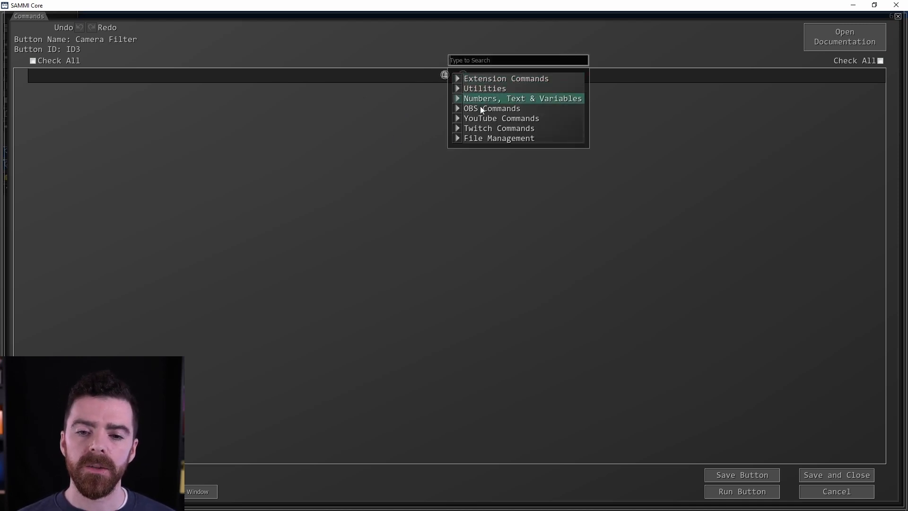
mouse_move(483, 108)
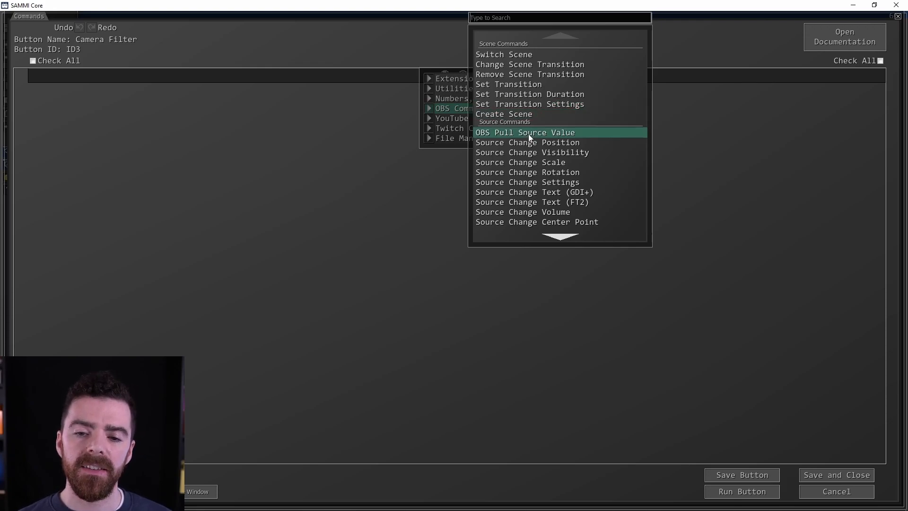
scroll(529, 134, down, 5)
scroll(533, 132, down, 7)
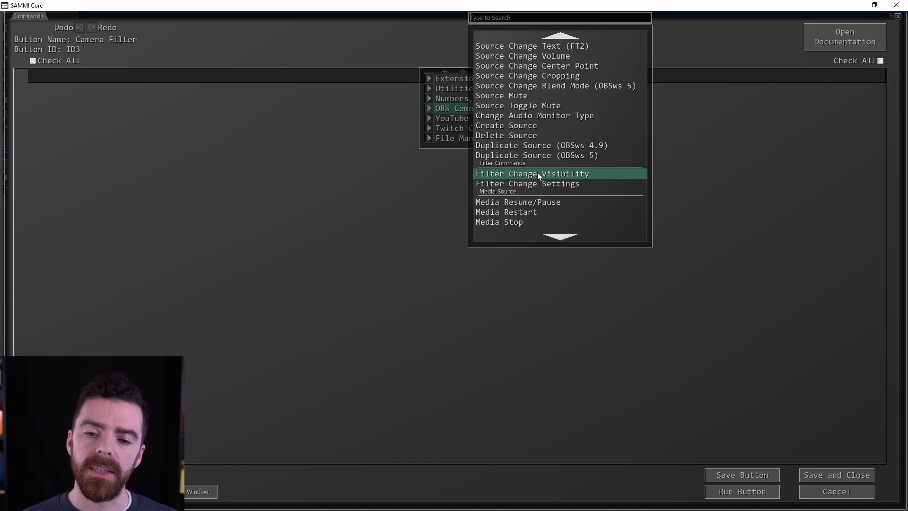
click(539, 175)
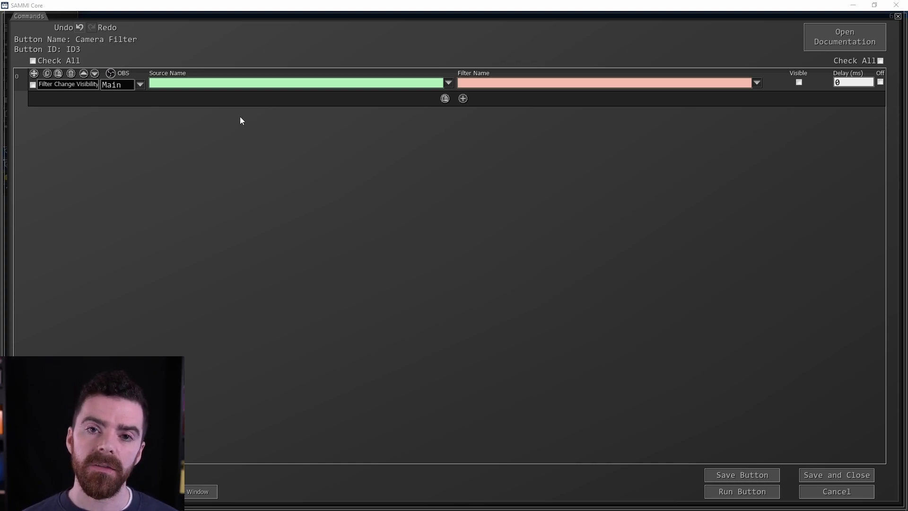
- Set the filter command to make Pixelation visible on "2. Camera Scene", and duplicate it with Visible disabled in the copy
click(448, 83)
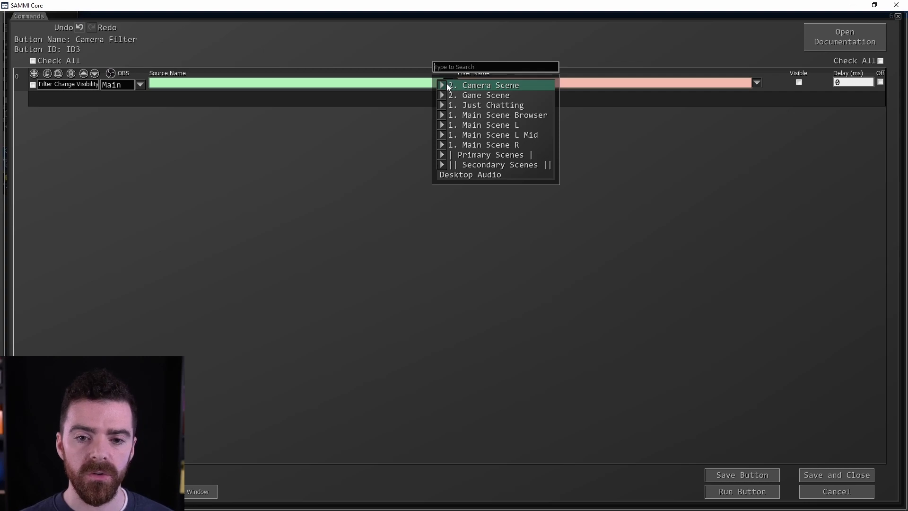
click(490, 84)
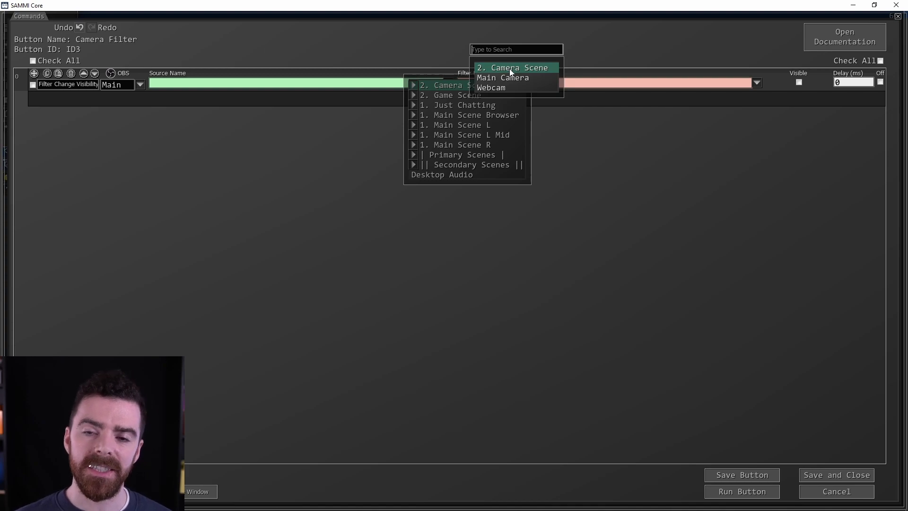
click(509, 69)
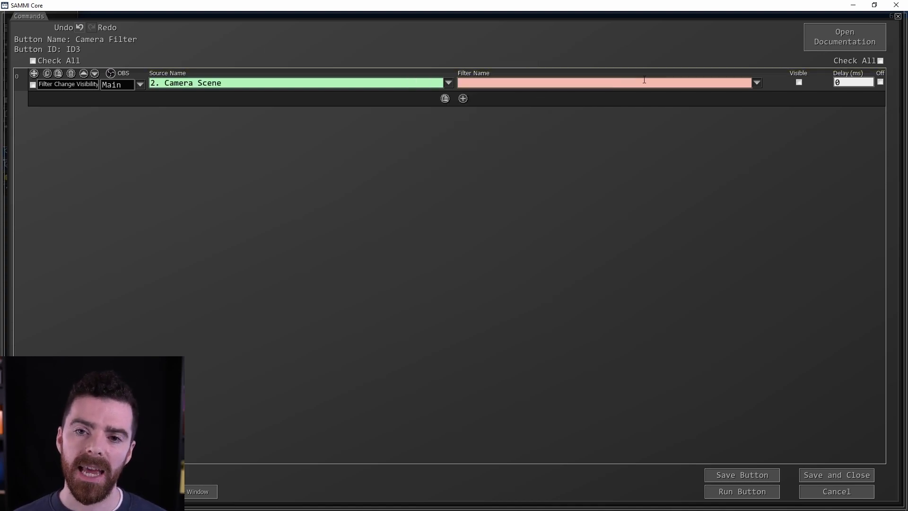
click(756, 84)
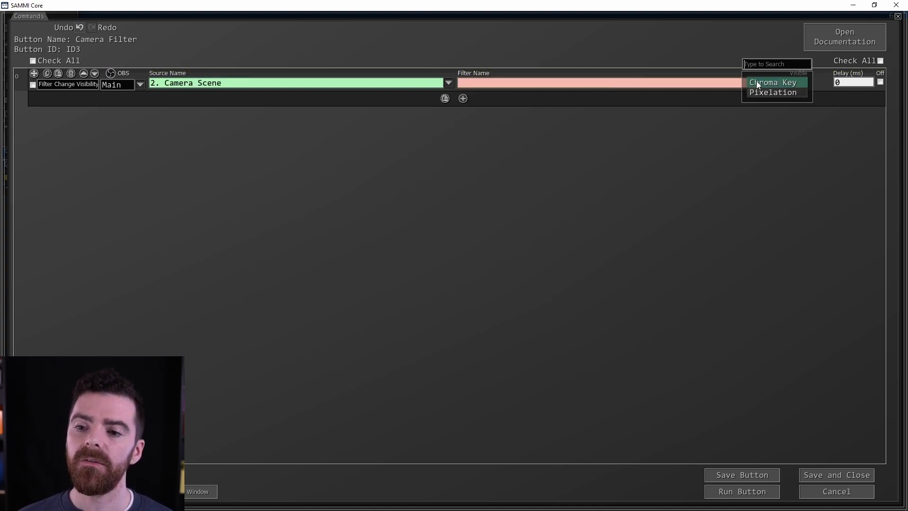
click(779, 91)
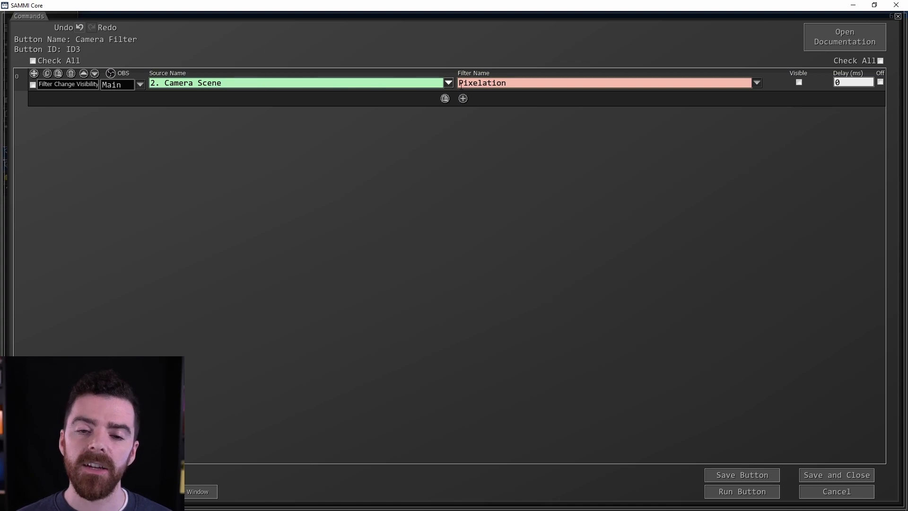
click(798, 83)
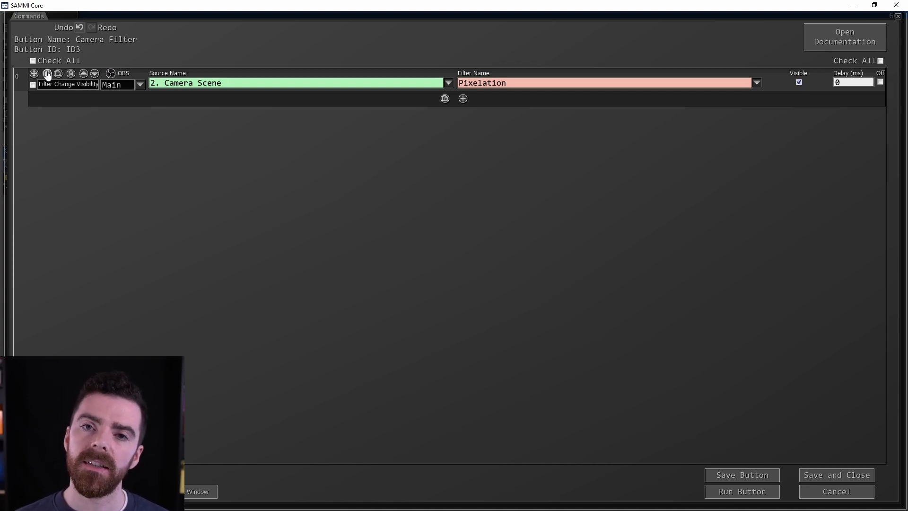
click(444, 98)
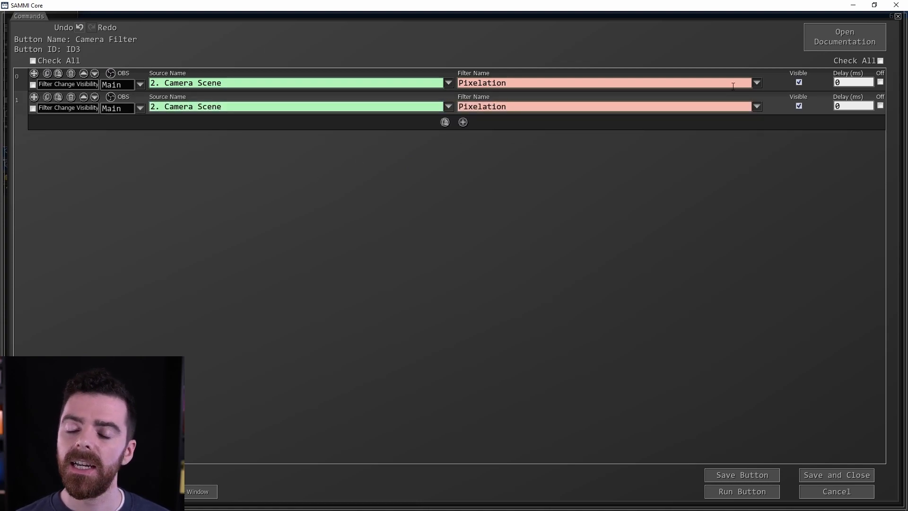
click(799, 107)
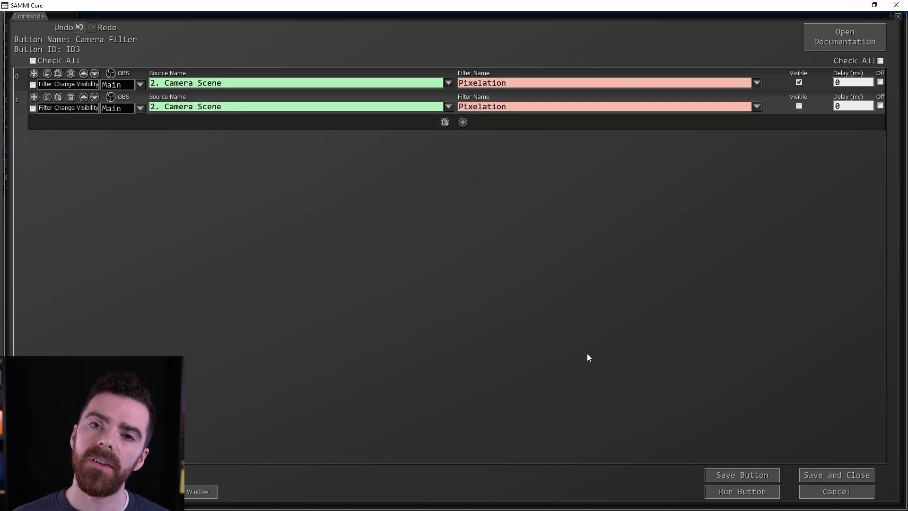
- Add a Wait For Timeout command of 10000 ms between the two Pixelation filter commands and run the button to test it
click(463, 122)
text(ti)
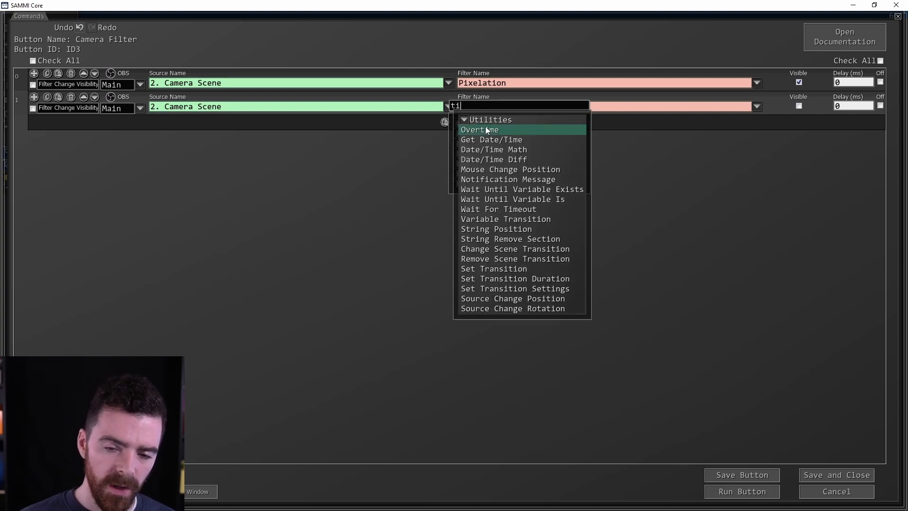
text(me)
click(490, 159)
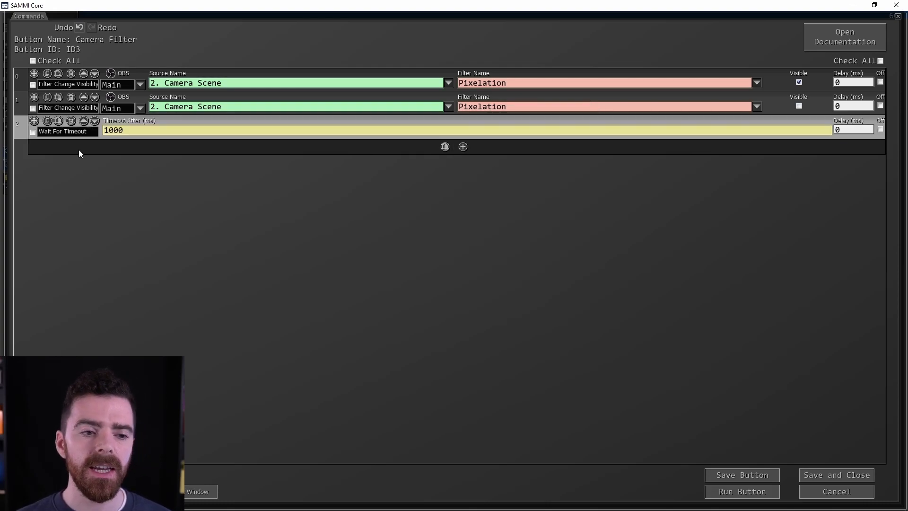
text(0)
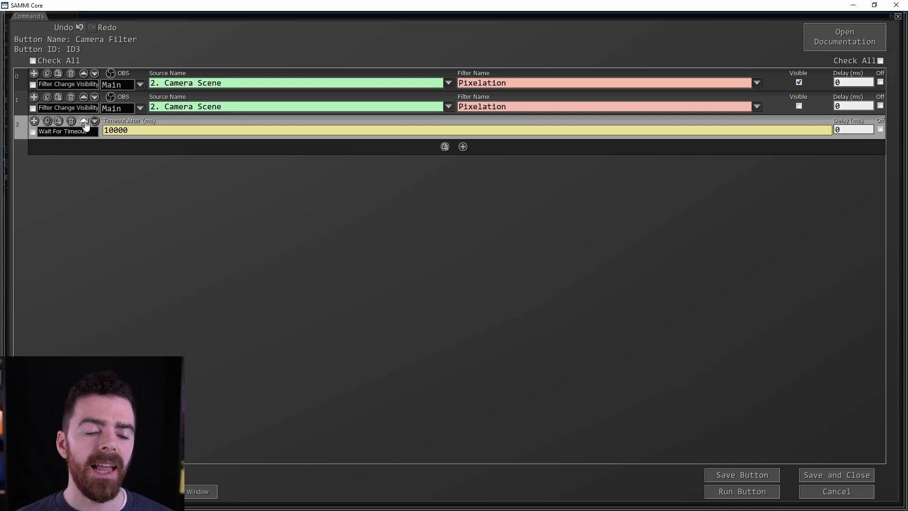
click(83, 121)
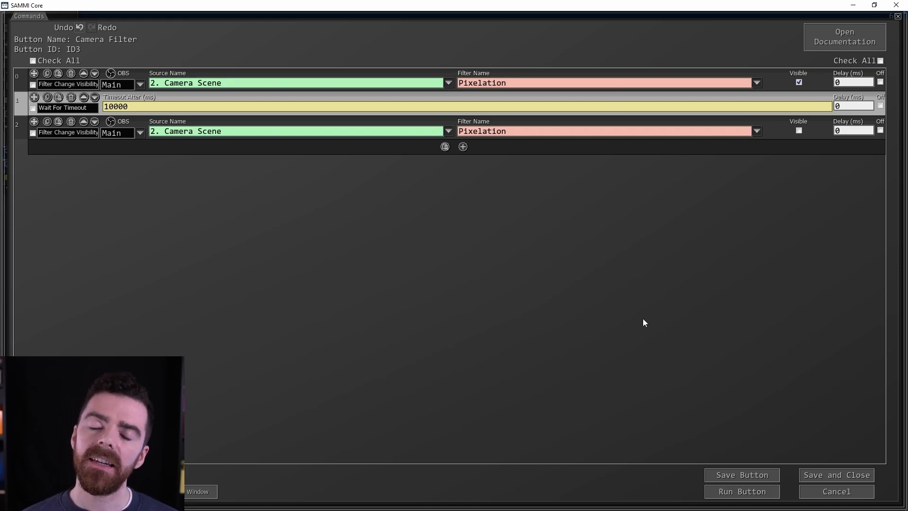
click(748, 494)
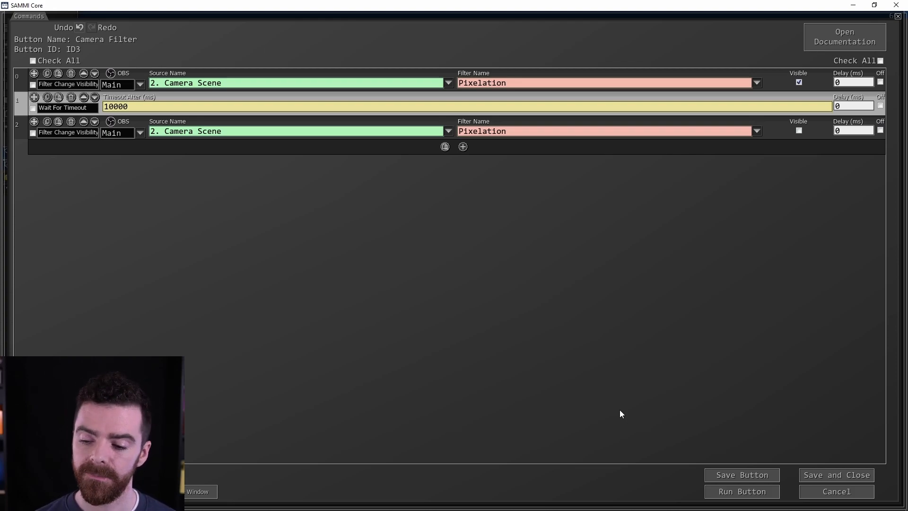
- Save the Camera Filter commands and add a Twitch Channel Points trigger for the "Pixelate Me" redemption to that button, saving the deck
click(827, 476)
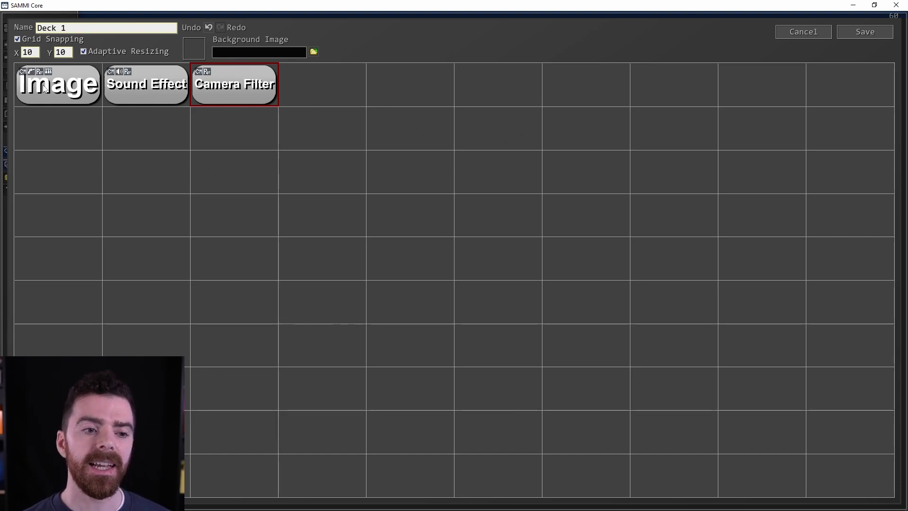
right_click(244, 84)
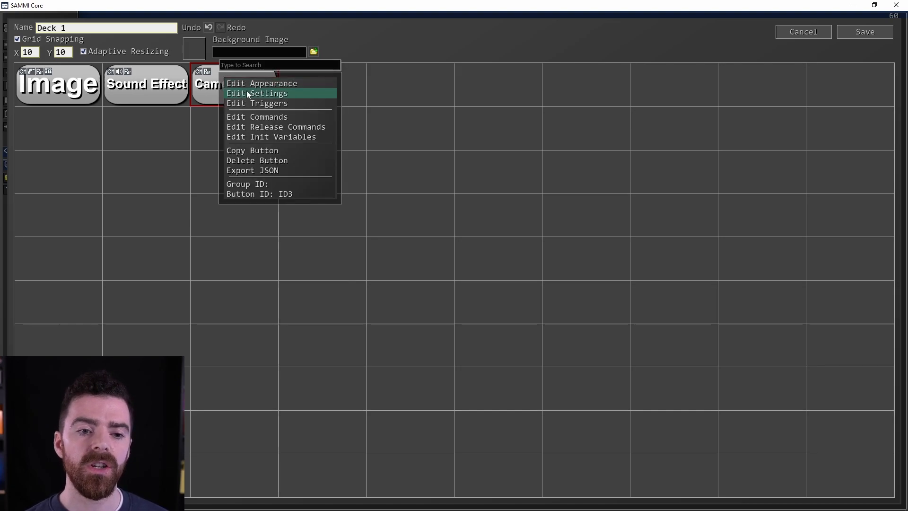
click(256, 104)
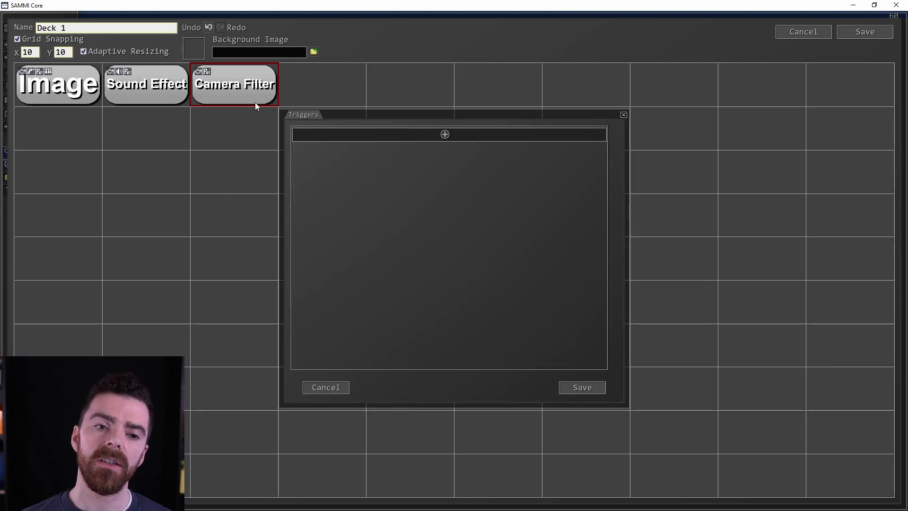
click(448, 135)
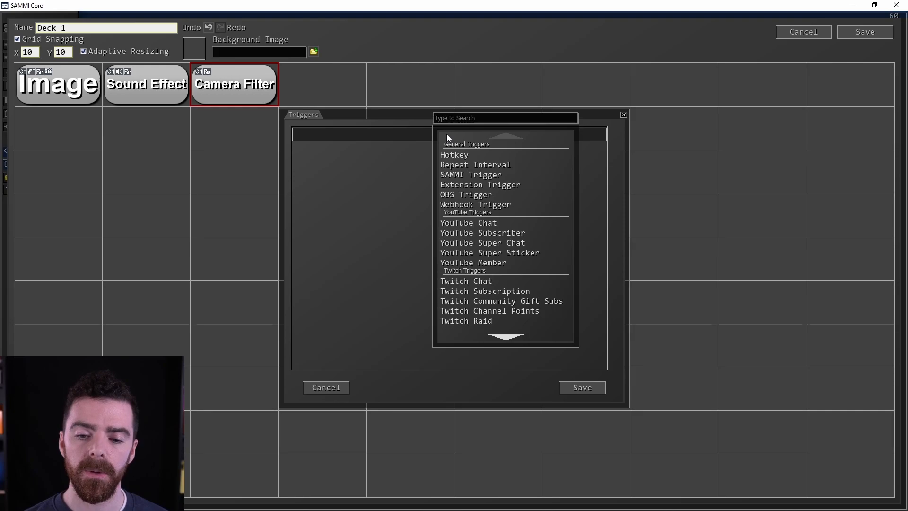
click(521, 311)
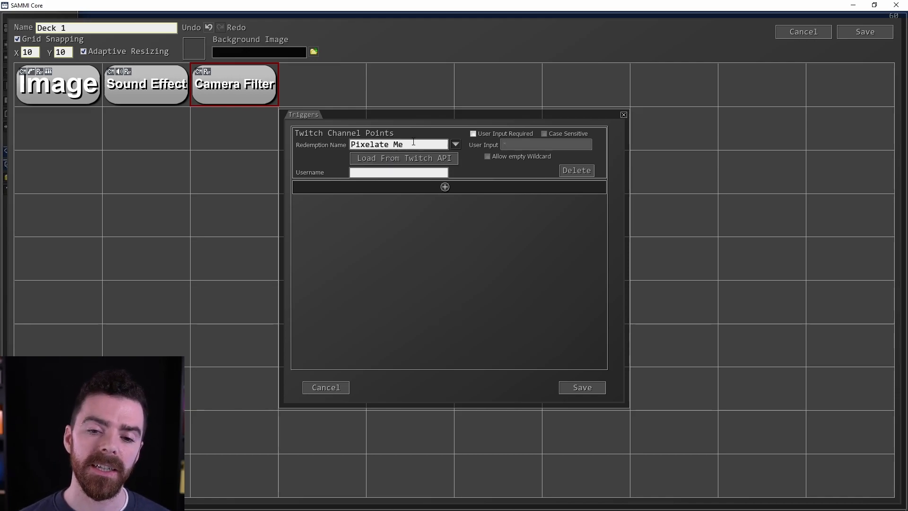
click(570, 388)
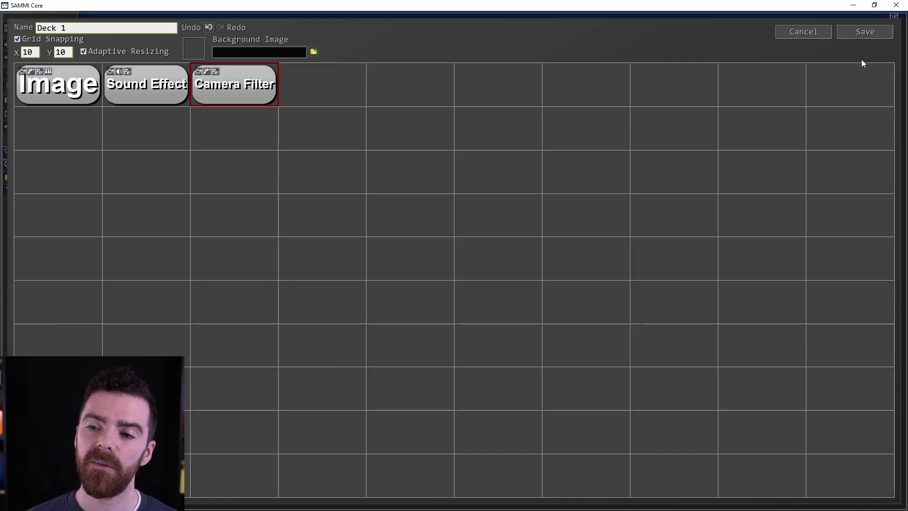
click(861, 33)
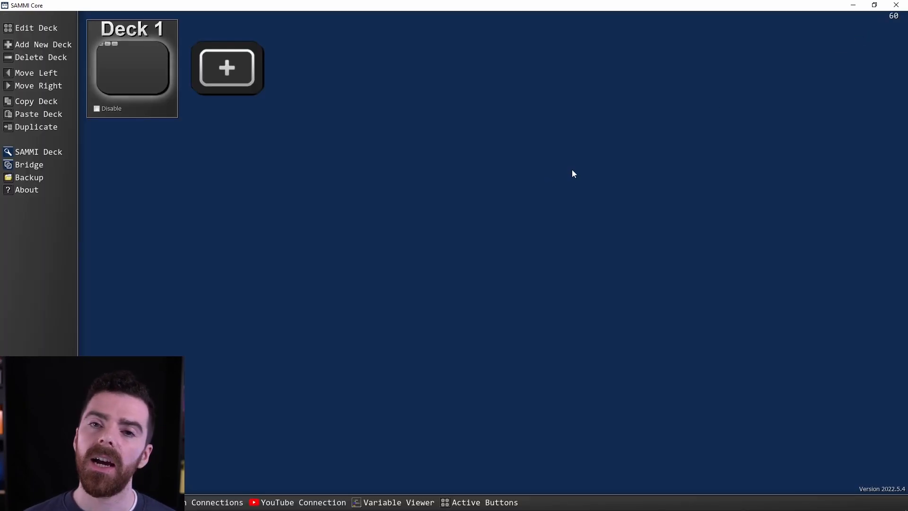